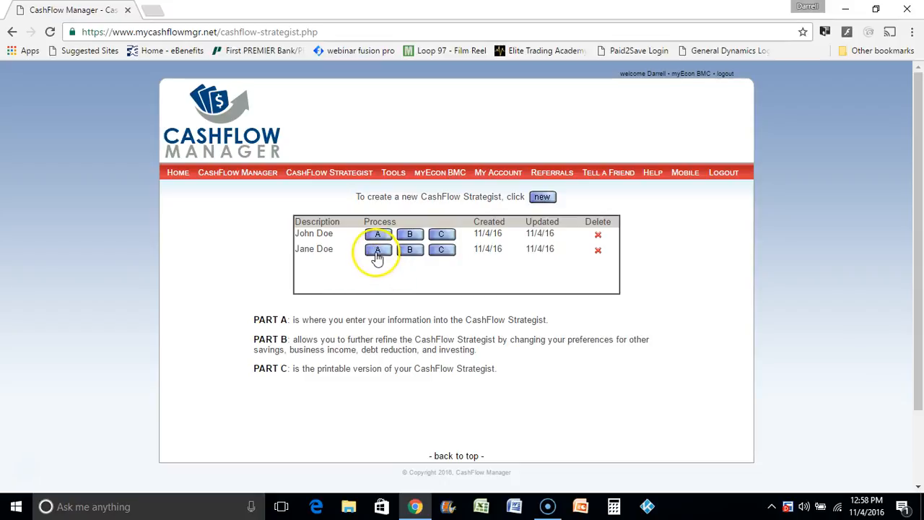
Open Part A of the second listed CashFlow Strategist and review its ranking of the top five financial goals
click(376, 250)
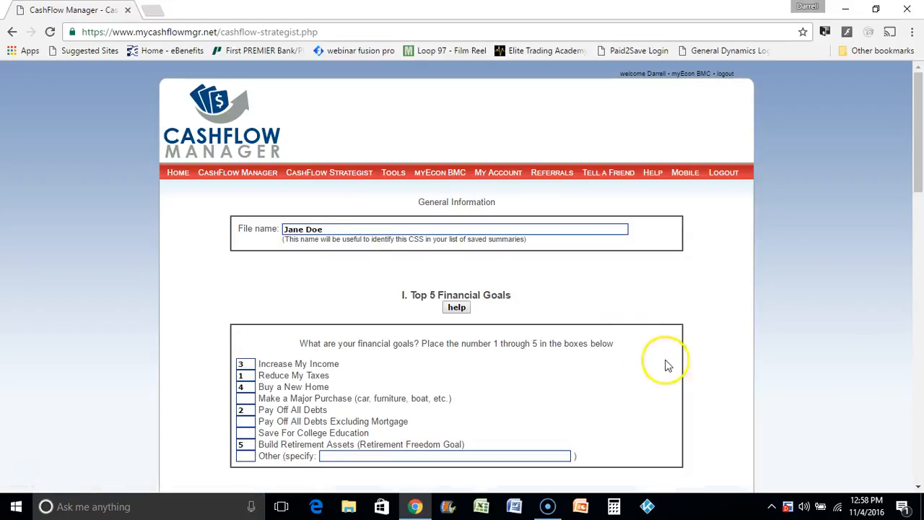
drag(919, 490, 918, 490)
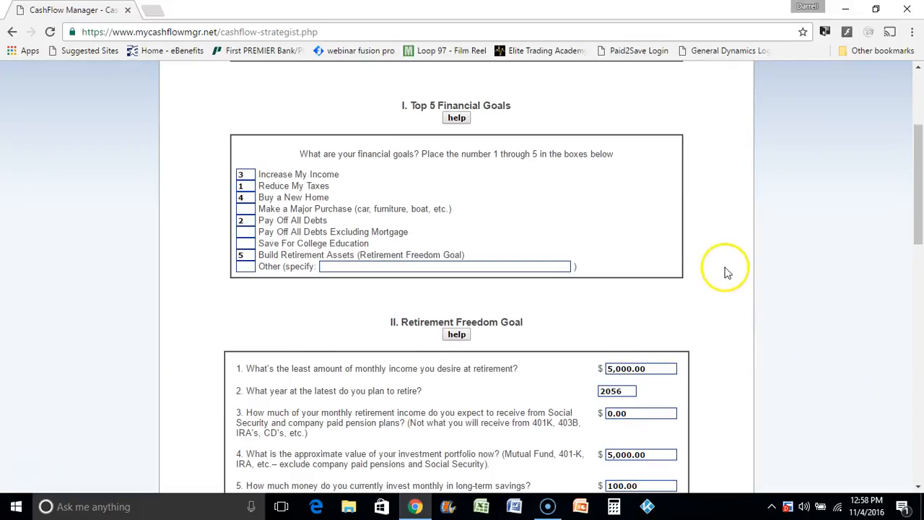
click(918, 69)
click(918, 69)
click(918, 70)
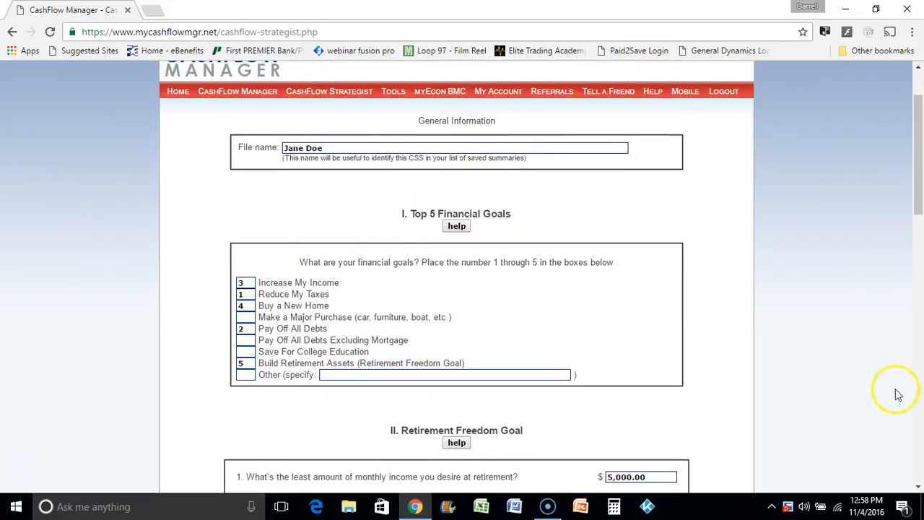
click(918, 489)
click(918, 488)
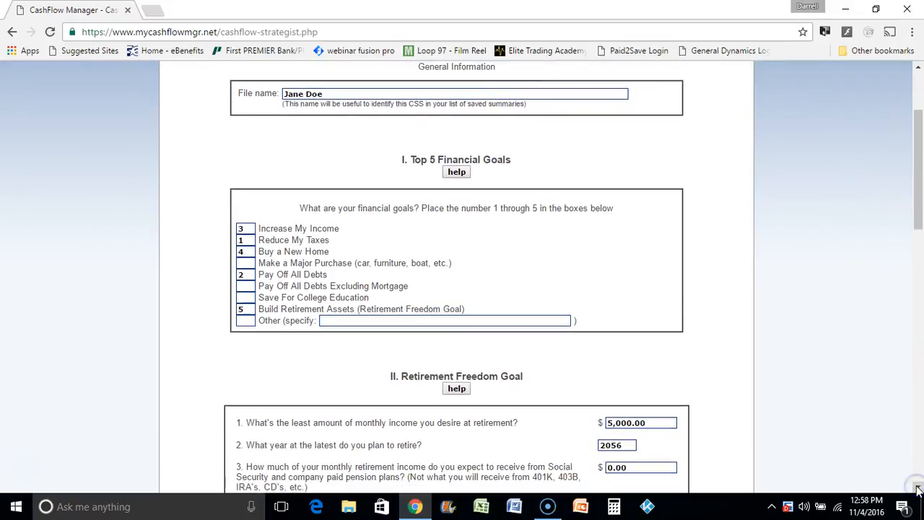
click(919, 489)
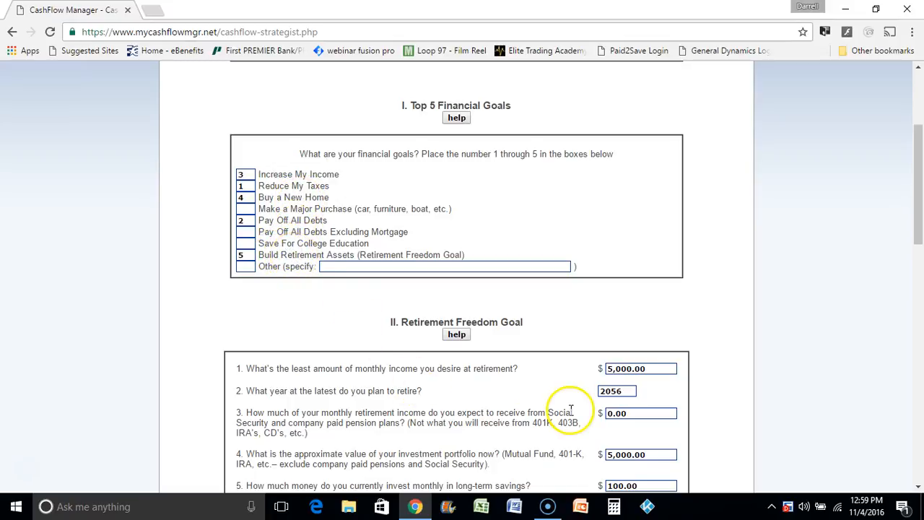
Review the Retirement Freedom Goal answers, including desired monthly income, retirement year, portfolio value and monthly long-term savings
click(918, 489)
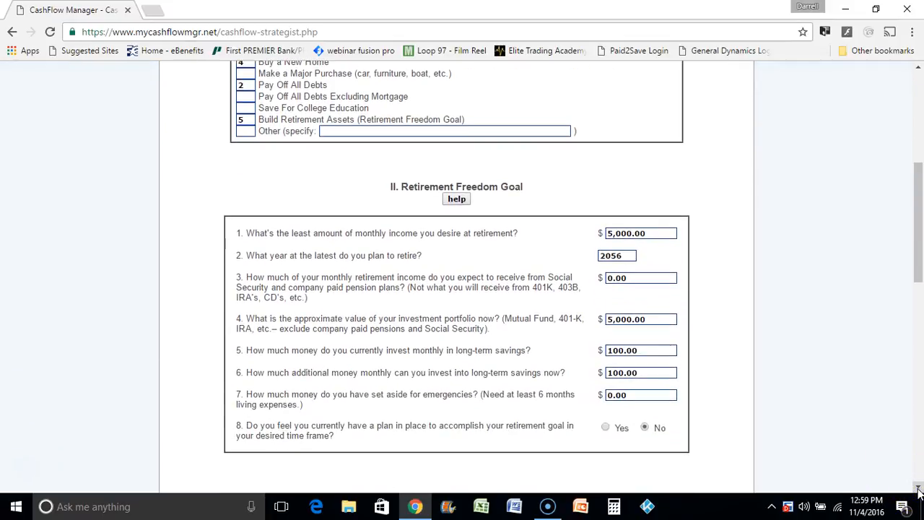
click(918, 489)
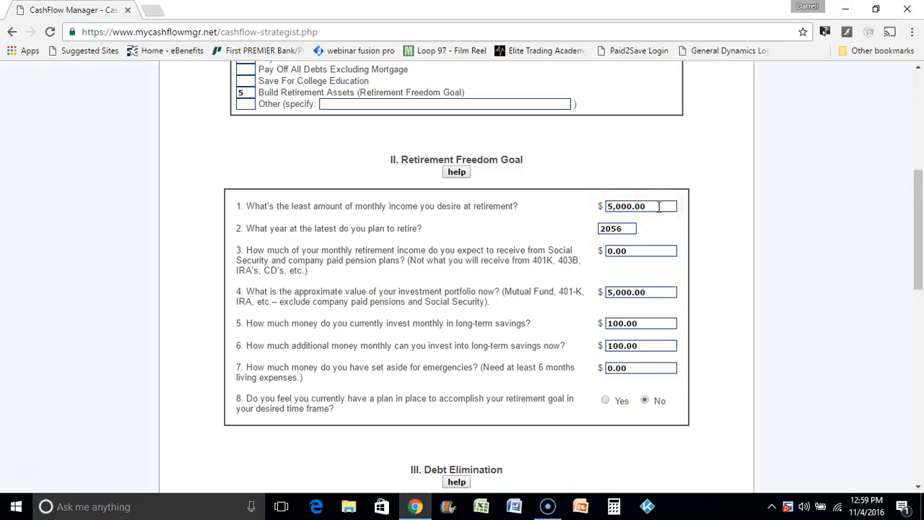
click(621, 228)
click(656, 291)
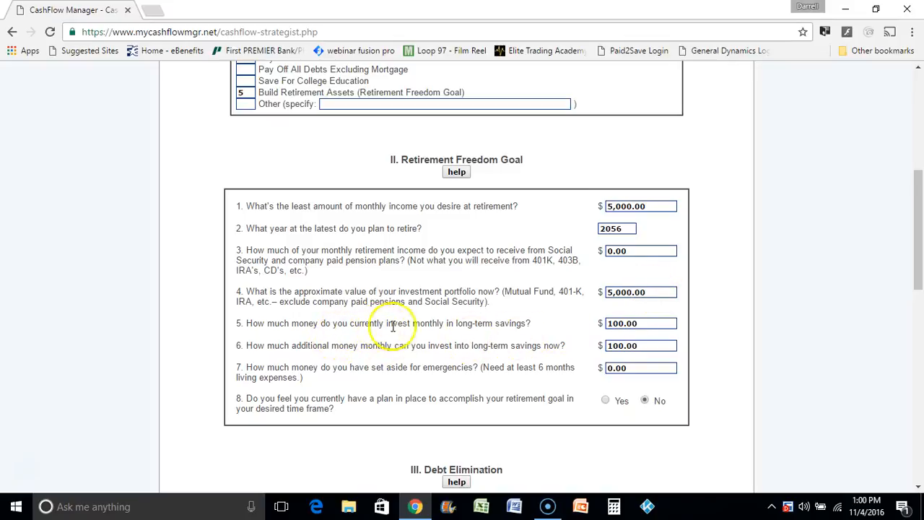
click(653, 322)
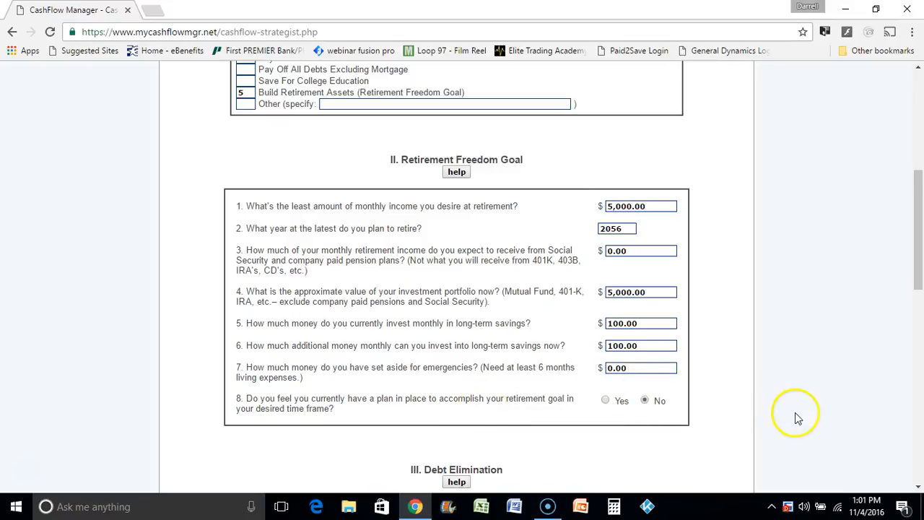
Review the Debt Elimination creditors and the current and new costs under Recurring Monthly Expenses
click(917, 488)
drag(917, 488, 918, 488)
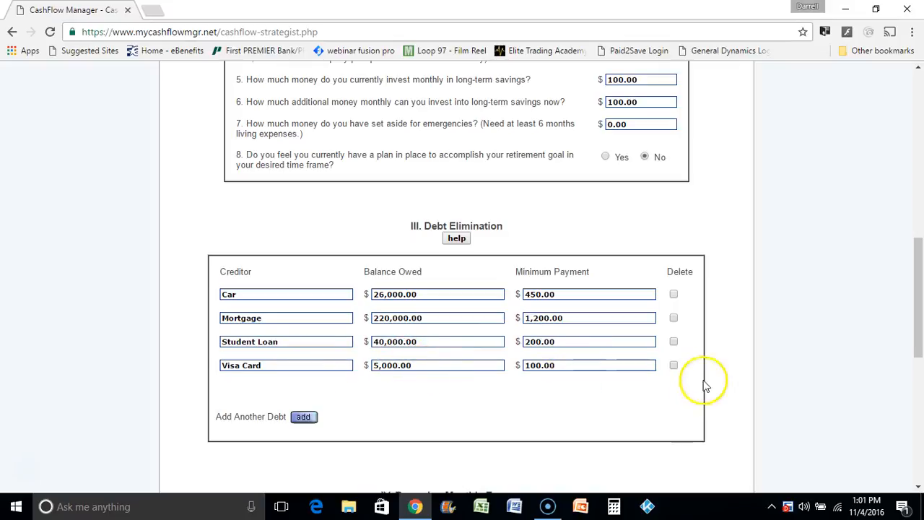
click(918, 488)
drag(917, 488, 917, 488)
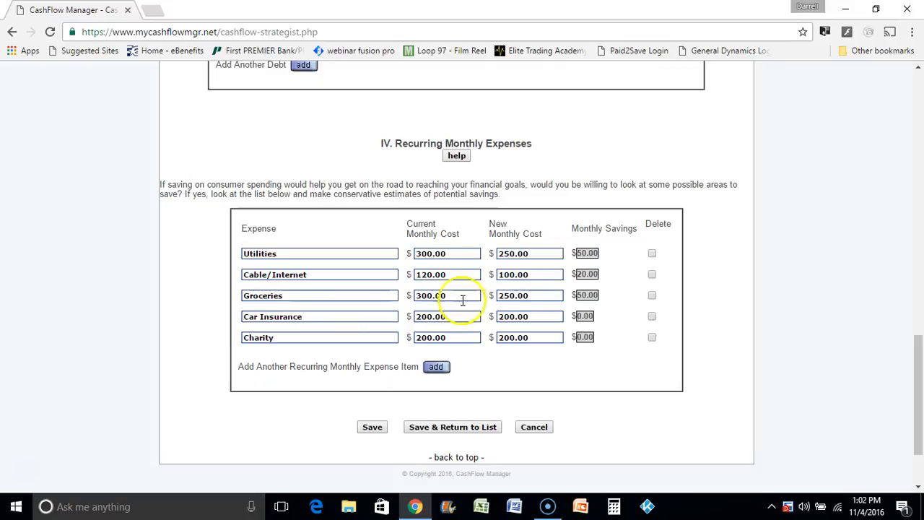
click(530, 294)
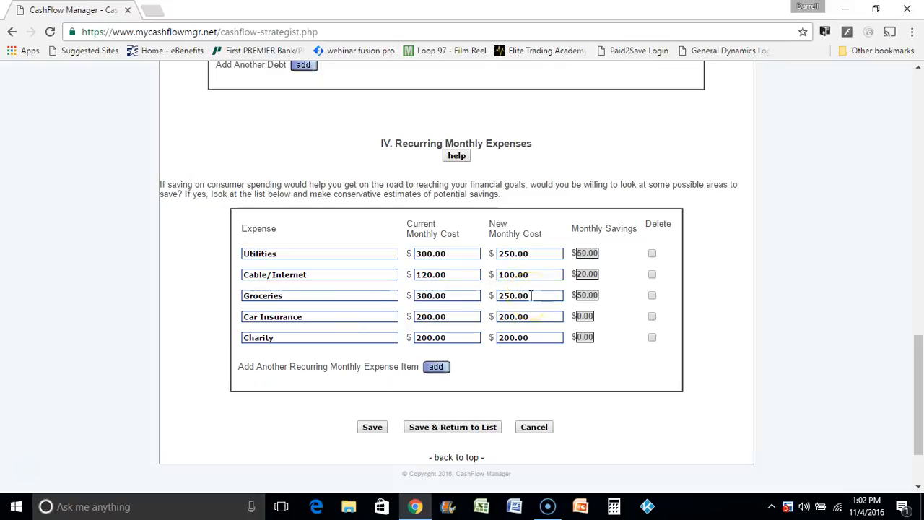
click(578, 296)
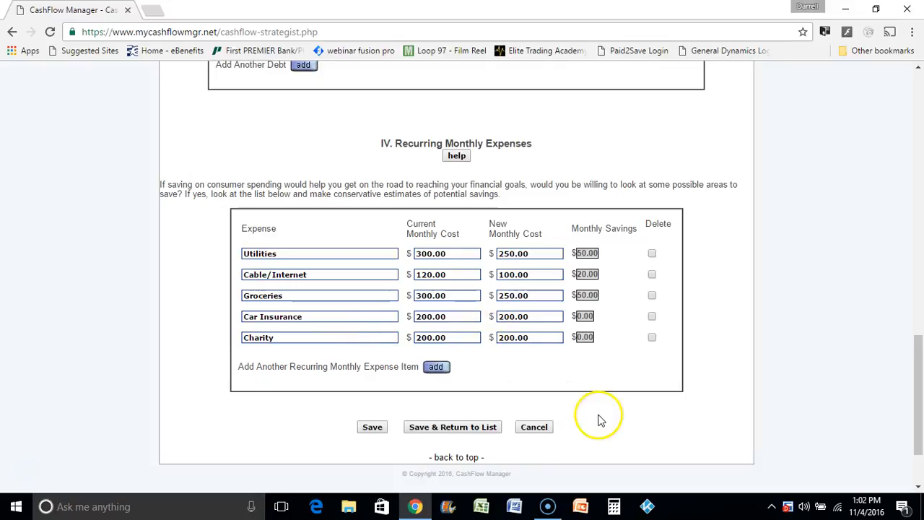
Save the Part A information, return to the list and open Part B of the same strategist
click(435, 426)
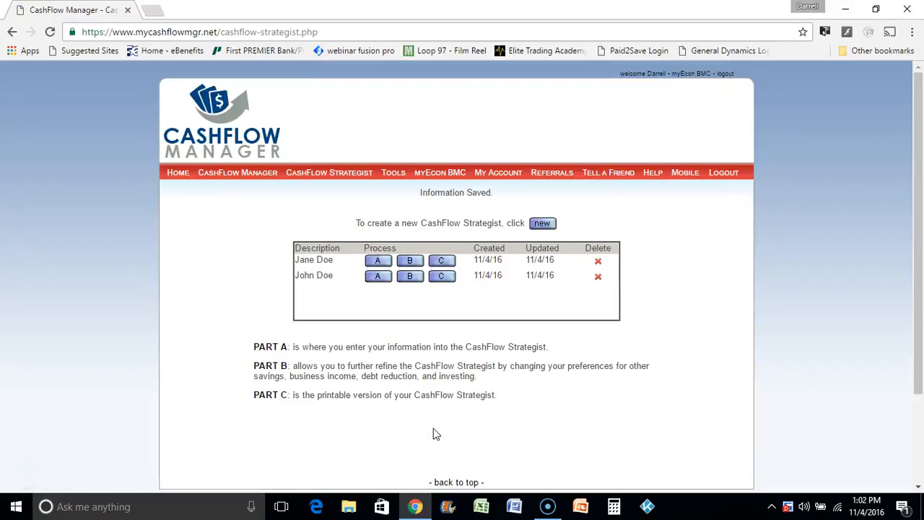
click(410, 263)
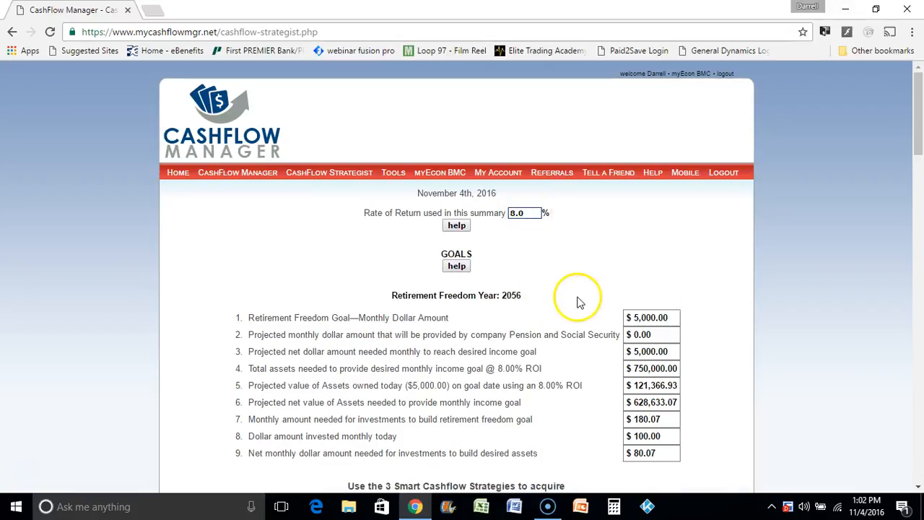
Examine the Goals figures in Part B, from the monthly retirement goal to the net monthly amount needed for investments
click(632, 321)
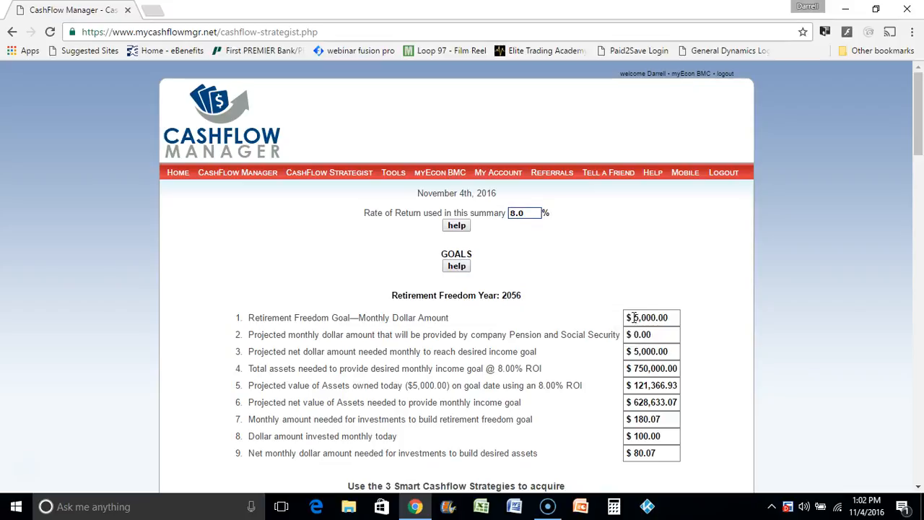
click(650, 318)
click(602, 372)
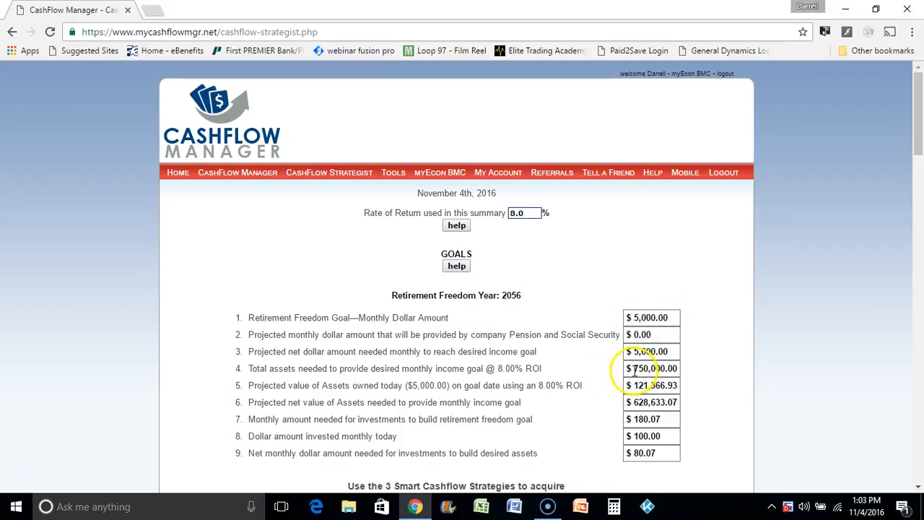
drag(632, 369, 681, 371)
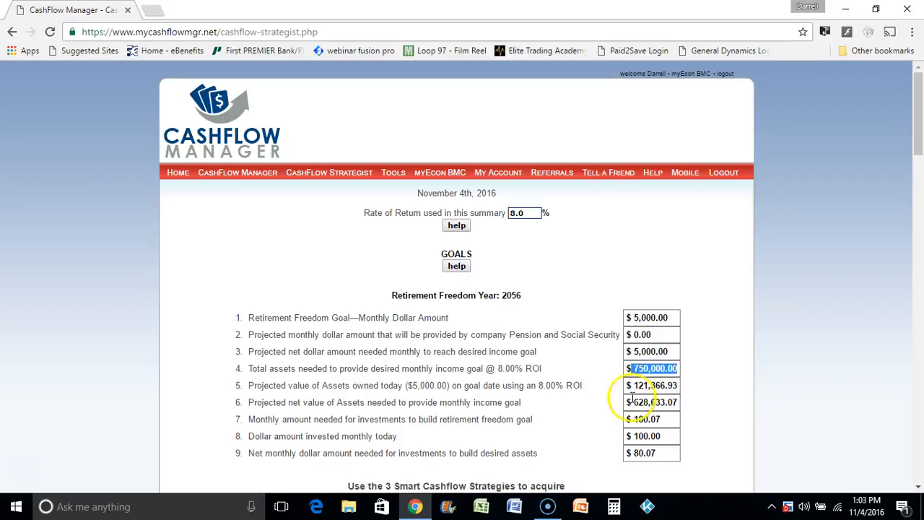
drag(630, 404, 682, 407)
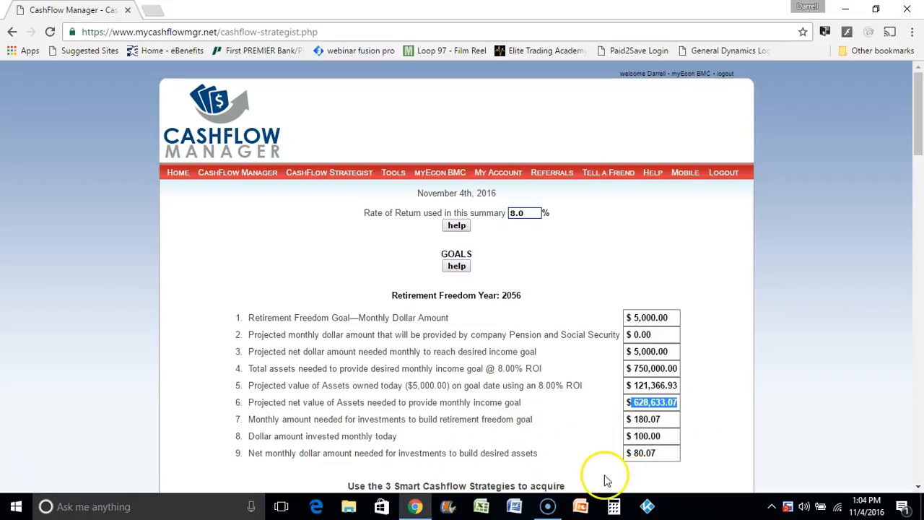
click(662, 456)
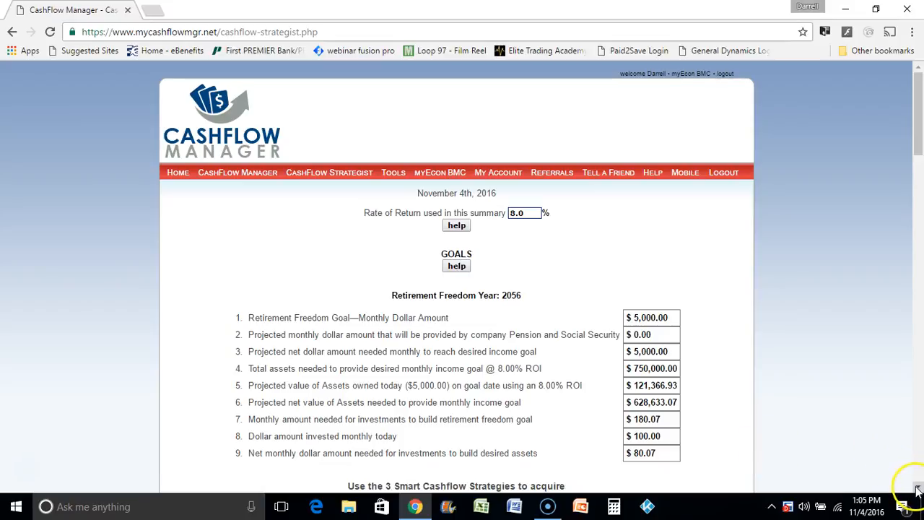
Review Steps 1 to 3 of the summary, covering business income, taxes and withholding, and minimized expenses
drag(918, 490, 917, 490)
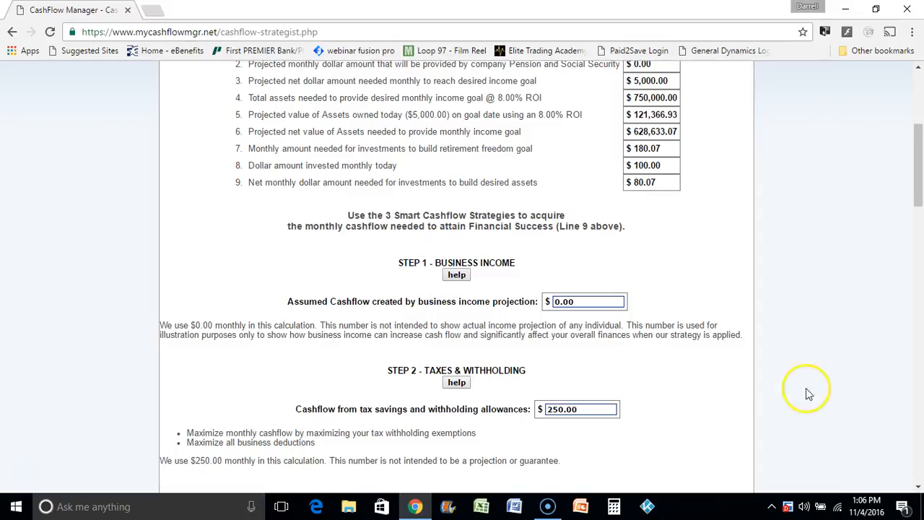
click(918, 485)
drag(918, 486, 918, 485)
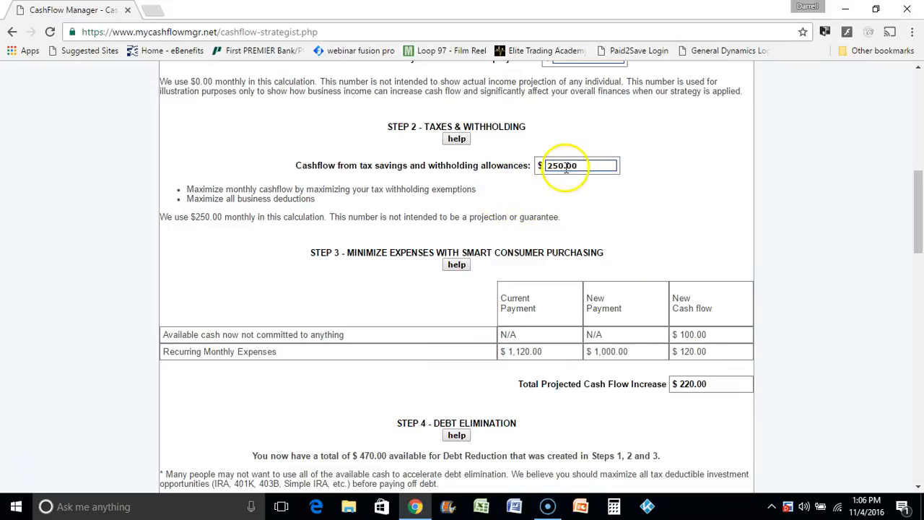
Examine Step 4, Debt Elimination, including how the available money is used, the payoff order and the debt totals
click(917, 486)
drag(917, 485, 917, 485)
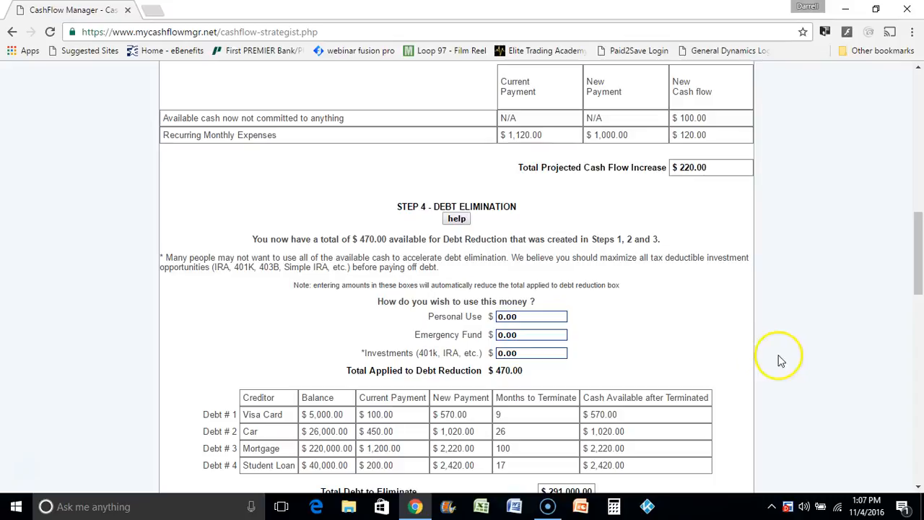
click(918, 487)
click(919, 488)
click(919, 488)
click(919, 488)
click(919, 489)
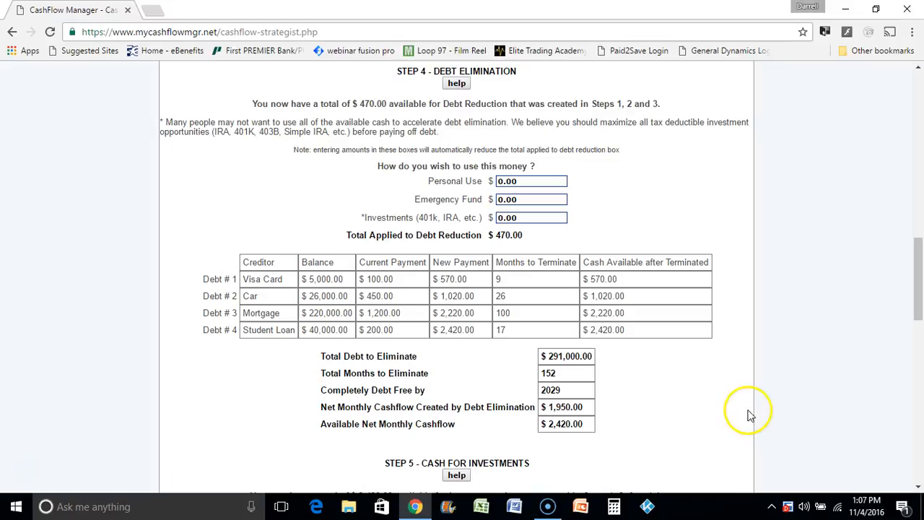
Switch to Calculator and divide 152 by 12 to convert the total months to eliminate debt into years, then close it
click(614, 507)
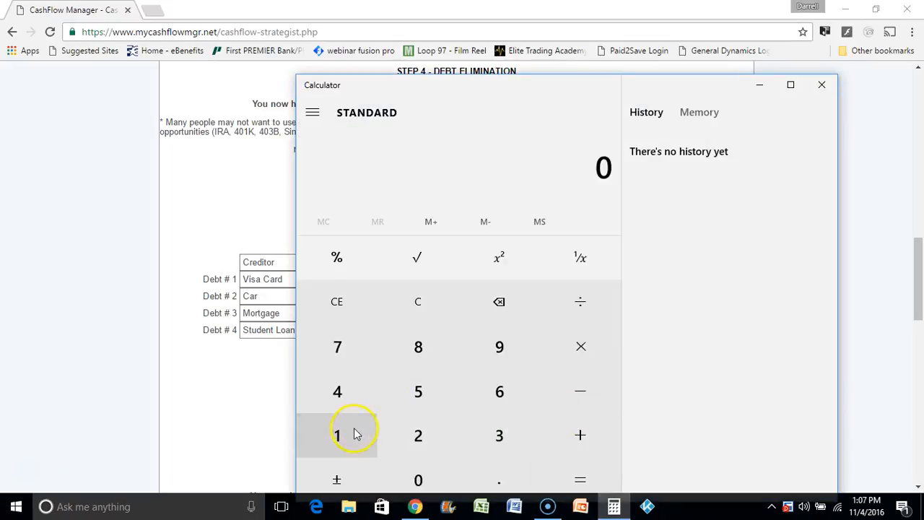
click(353, 433)
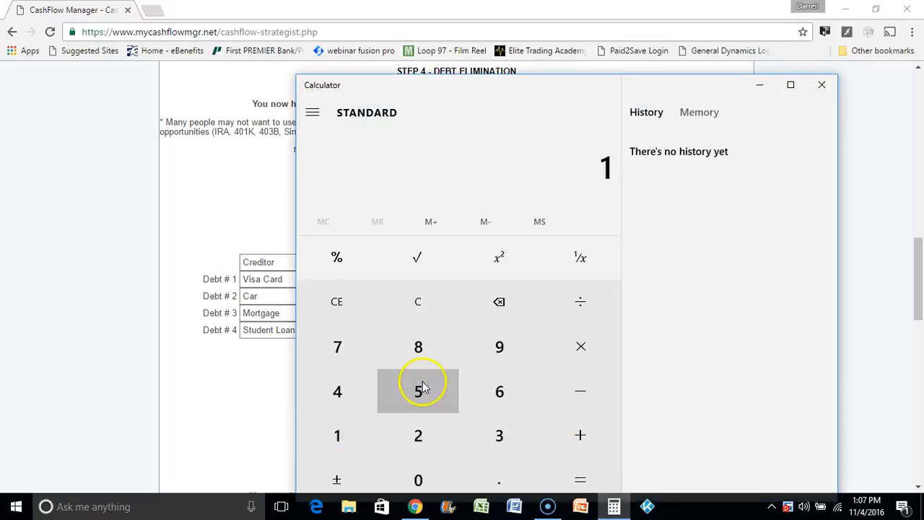
click(422, 389)
click(419, 435)
click(582, 304)
click(337, 442)
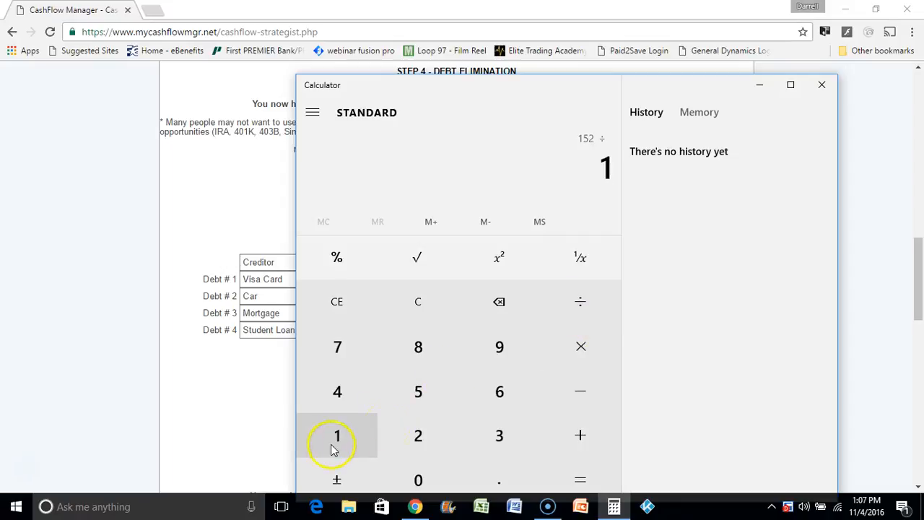
click(418, 435)
click(579, 480)
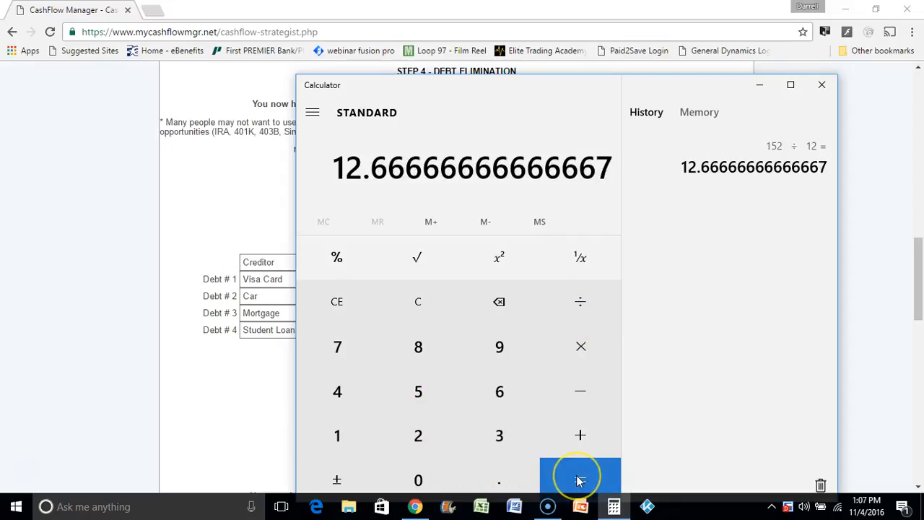
click(820, 86)
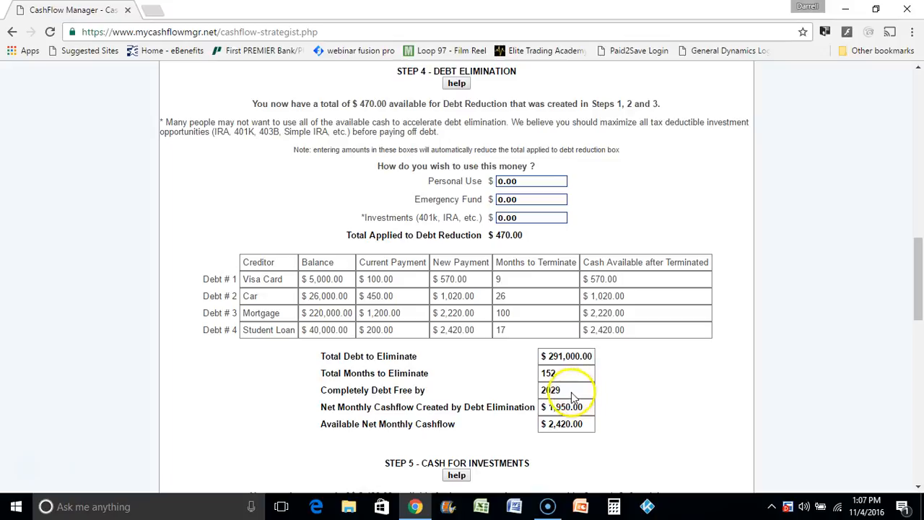
Reopen Calculator and subtract 2017 from 2029 to find the years until completely debt free, then close it
click(615, 507)
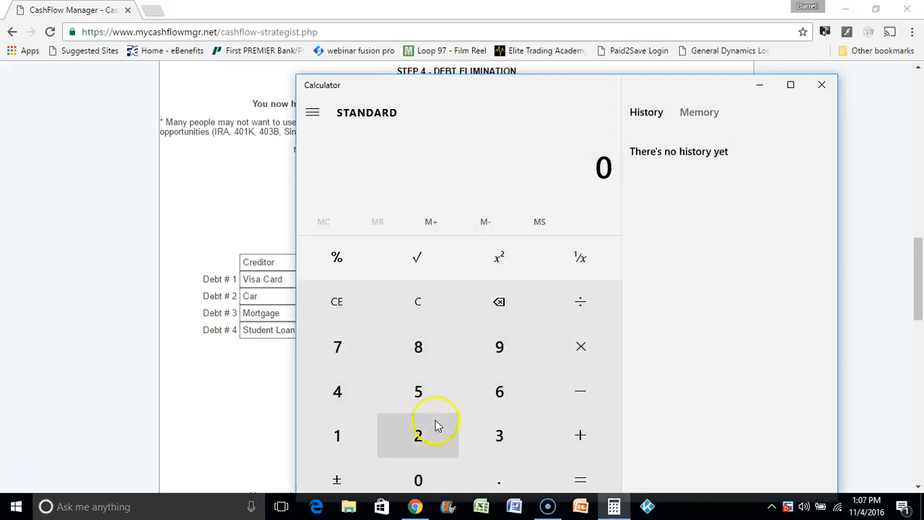
click(419, 437)
click(420, 472)
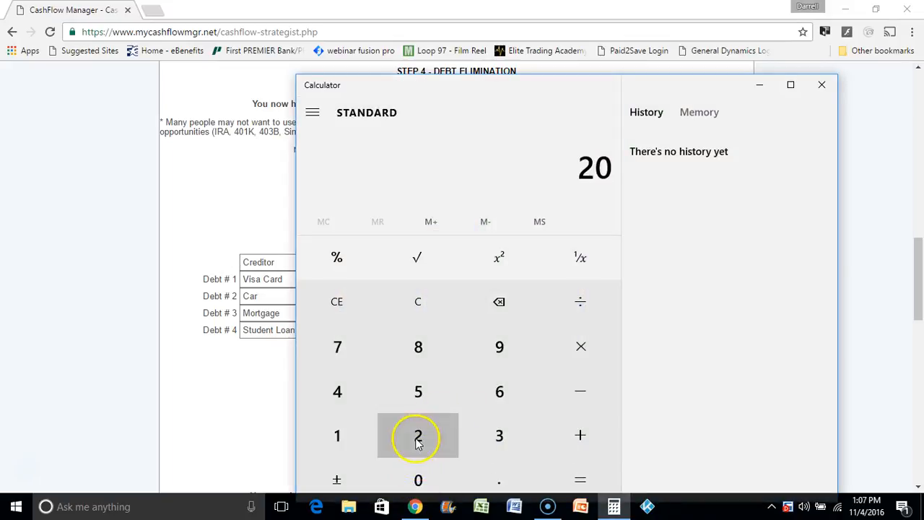
click(418, 438)
click(498, 361)
click(583, 393)
click(426, 442)
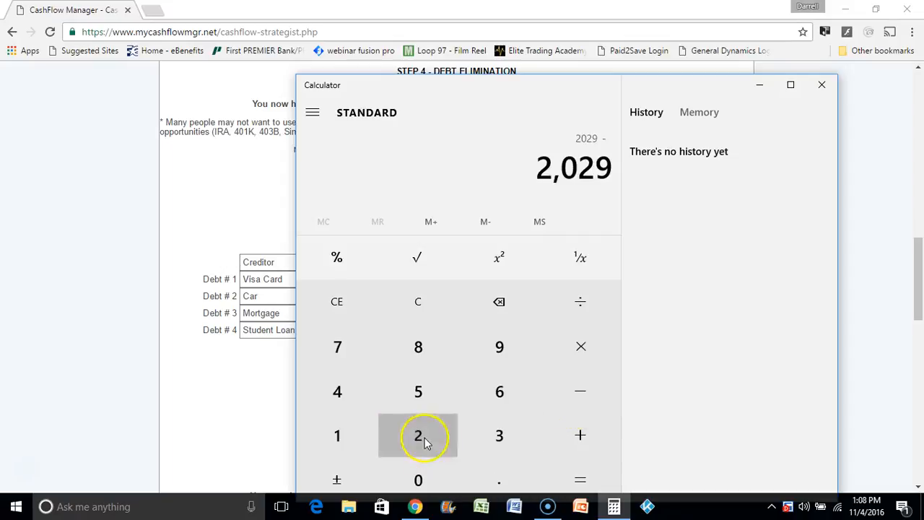
click(418, 479)
click(354, 449)
click(354, 354)
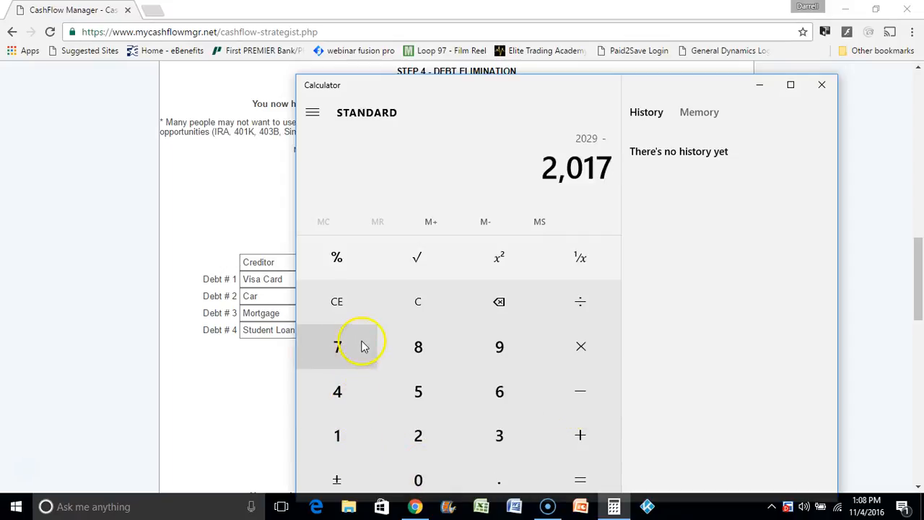
click(566, 476)
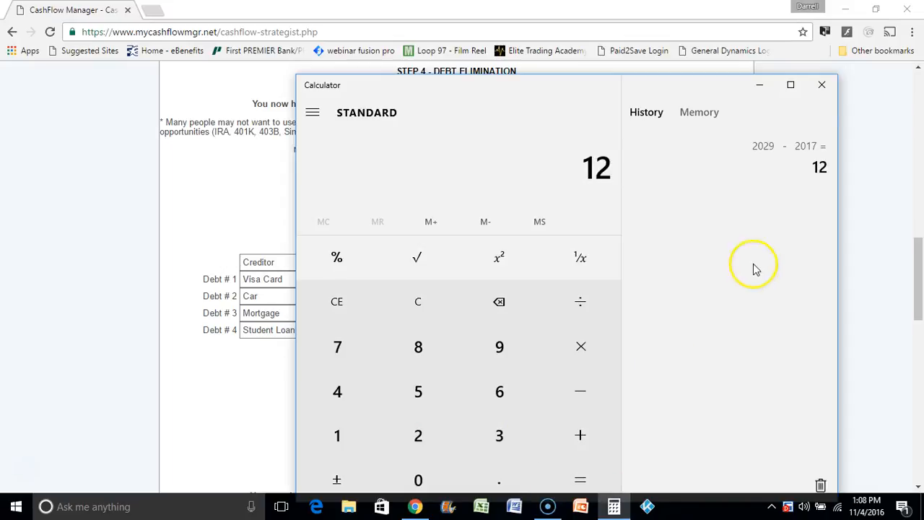
click(823, 88)
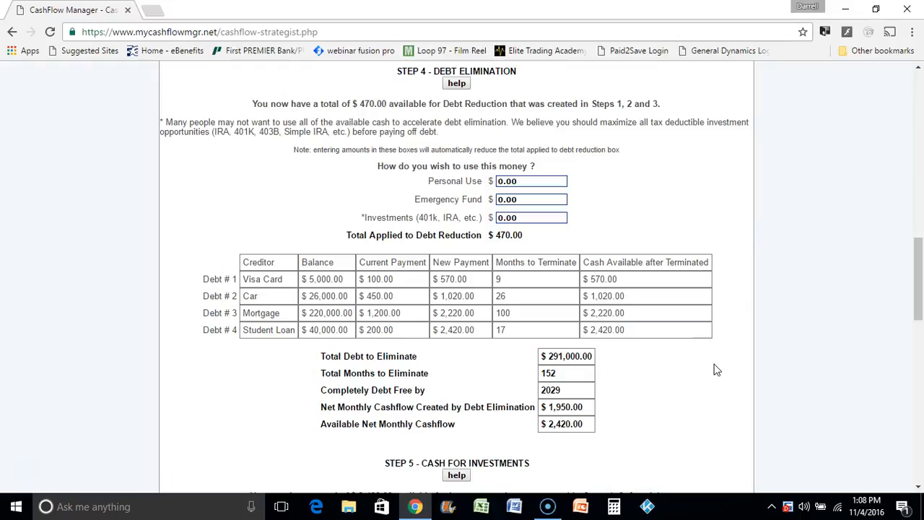
Switch to Calculator, add 25 and 12, and close it to return to the debt elimination totals
click(918, 490)
click(918, 490)
click(918, 490)
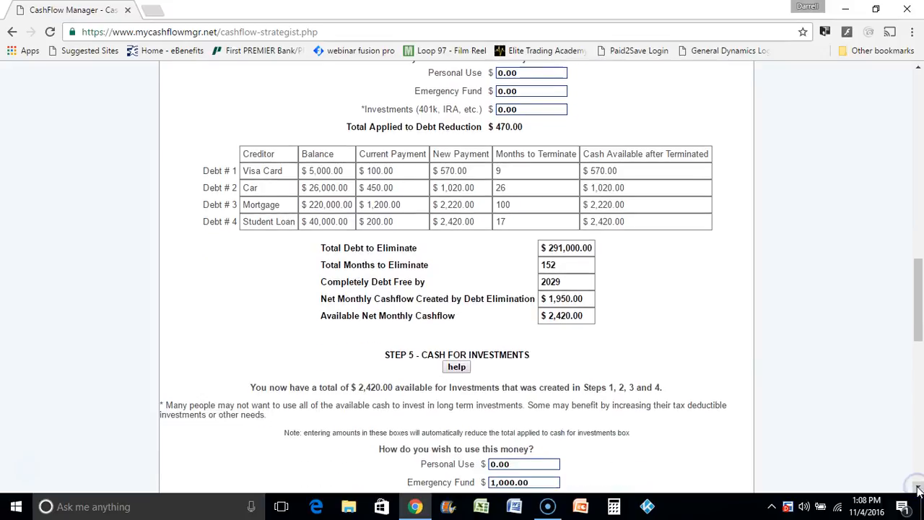
click(612, 507)
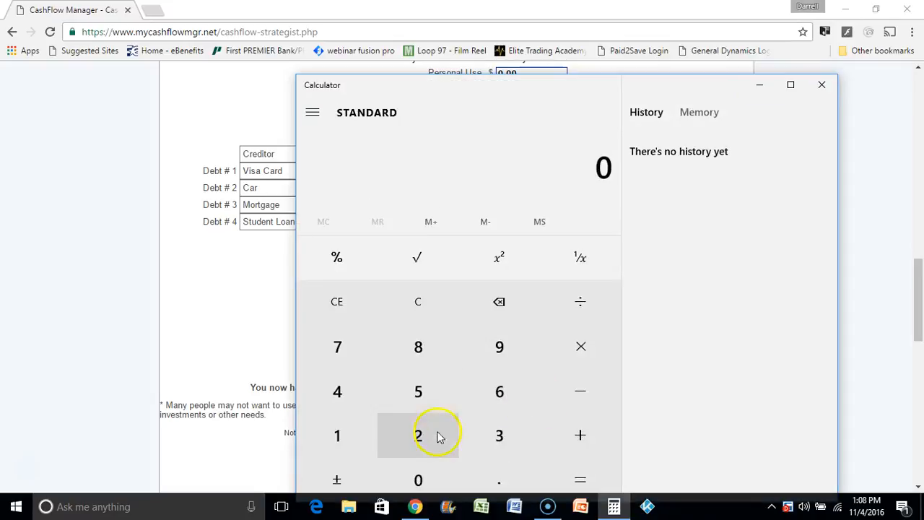
click(423, 443)
click(418, 392)
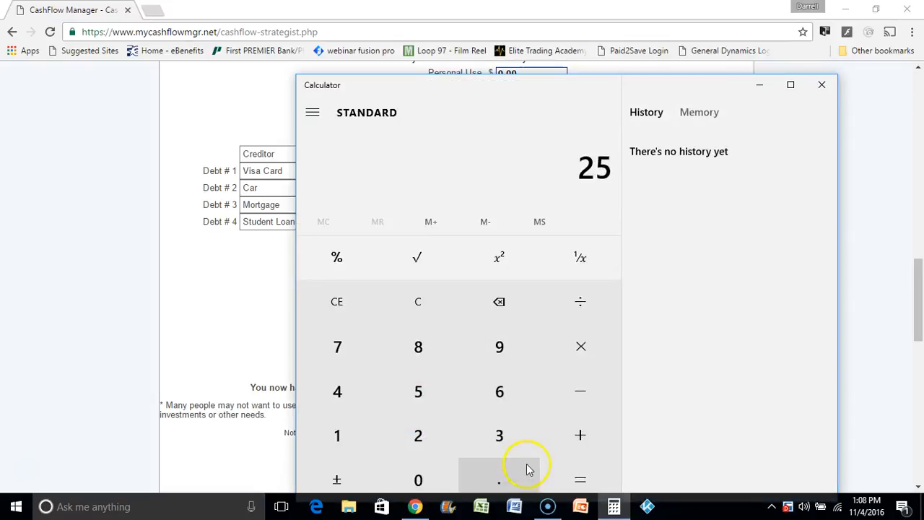
click(566, 451)
click(332, 441)
click(418, 442)
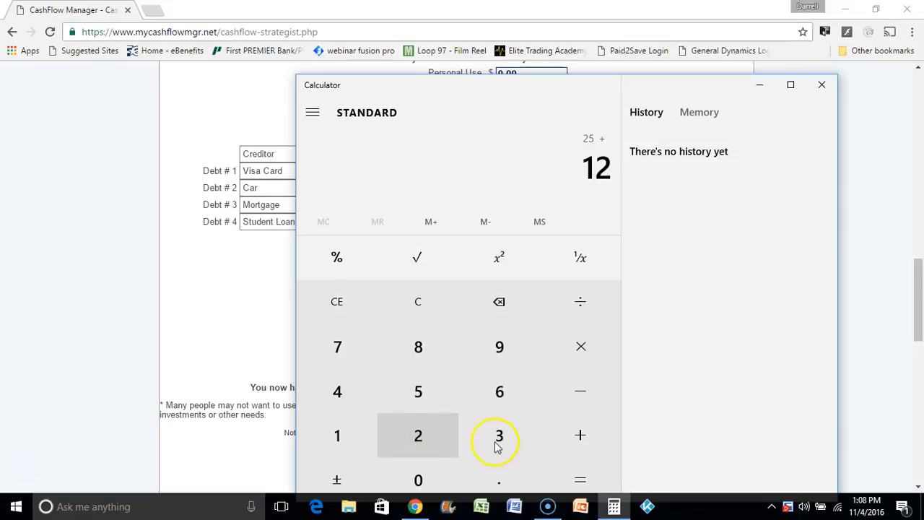
click(565, 476)
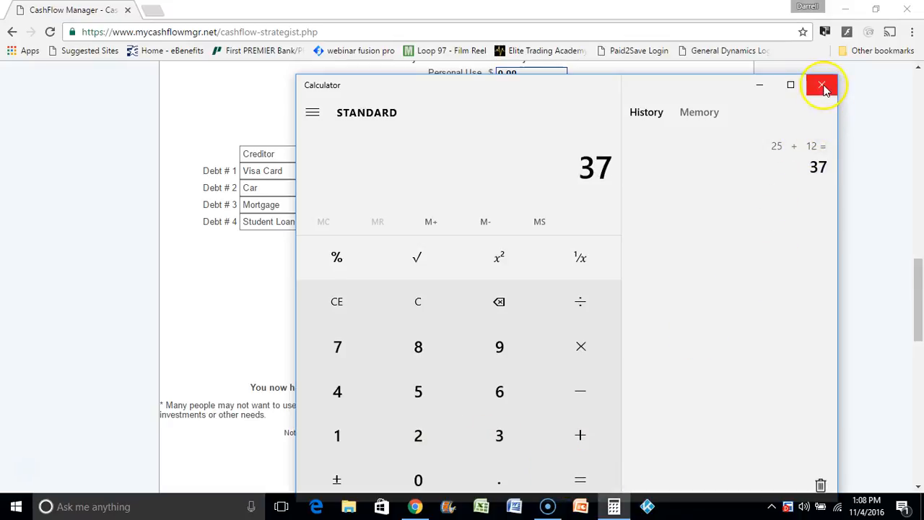
click(822, 86)
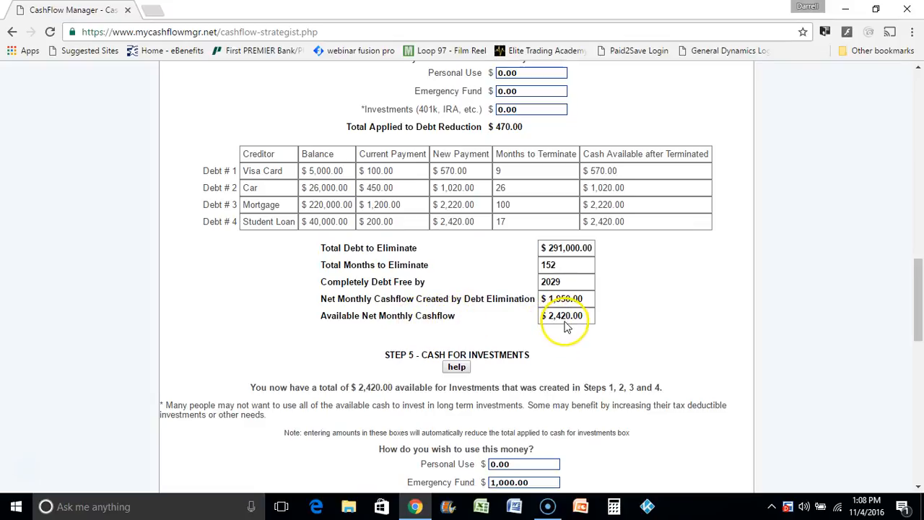
Examine Step 5, Cash for Investments, and compare its yearly projected investment values with the retirement goals
click(918, 488)
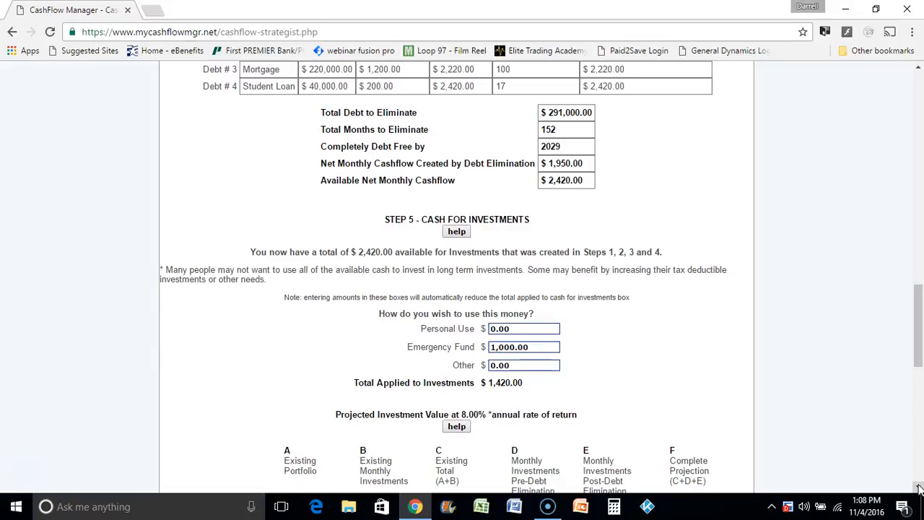
click(545, 349)
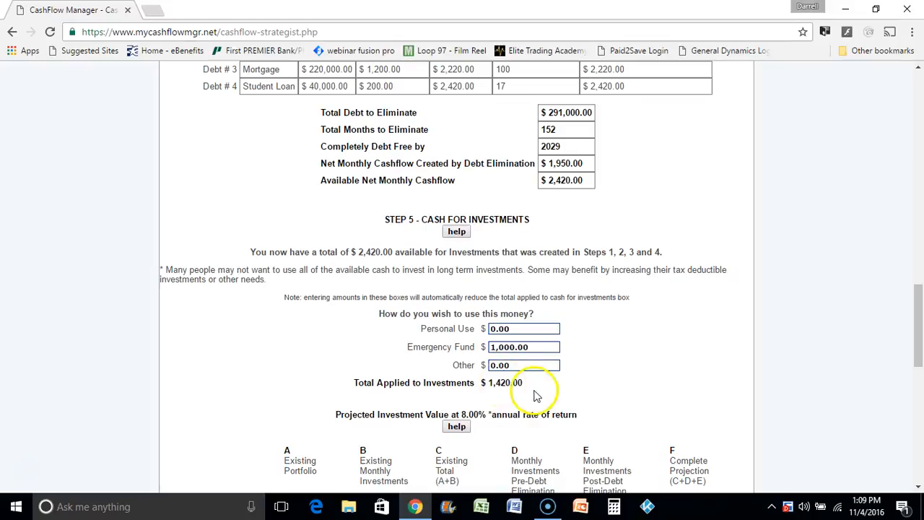
click(918, 490)
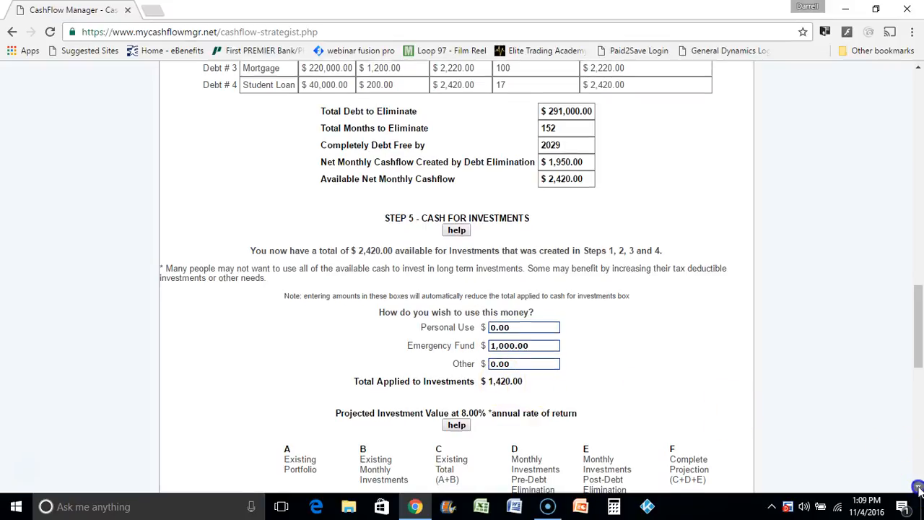
drag(917, 490, 918, 490)
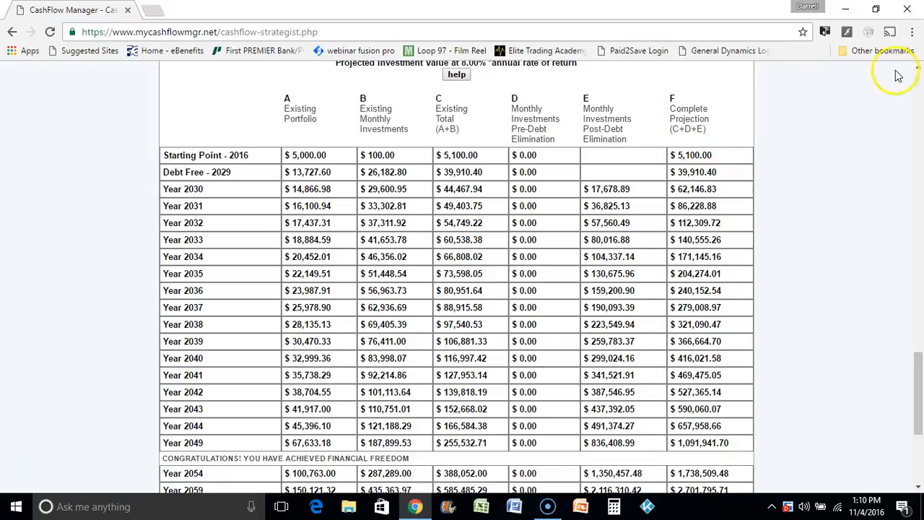
drag(919, 70, 918, 70)
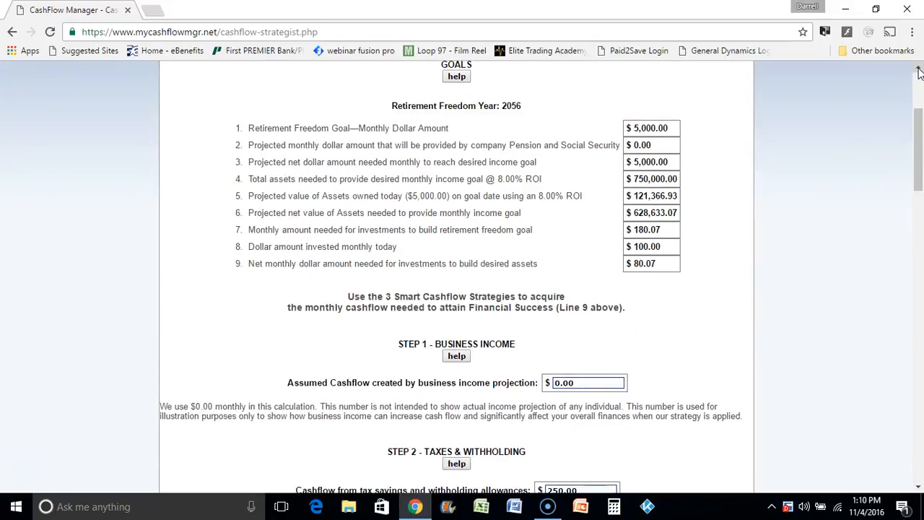
drag(918, 487, 918, 488)
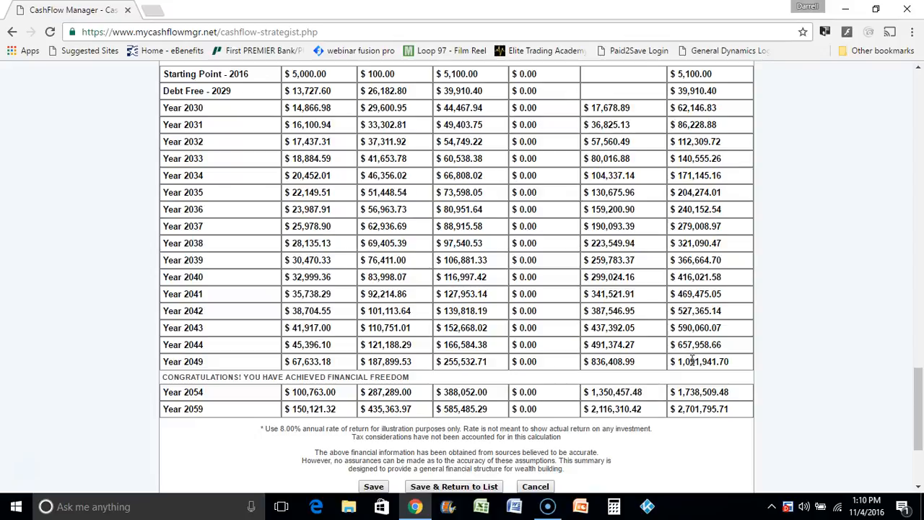
Set the rate of return used in the summary to 2% and recalculate
drag(918, 394, 919, 104)
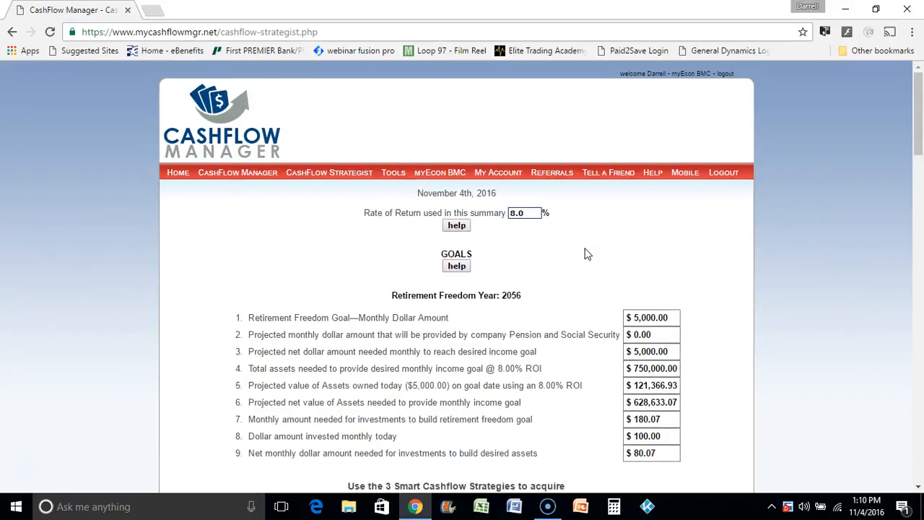
click(532, 214)
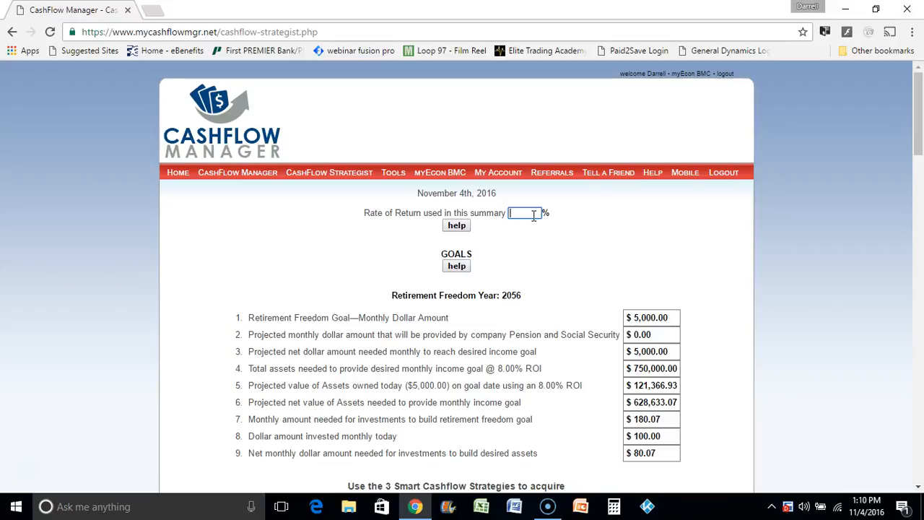
text(2)
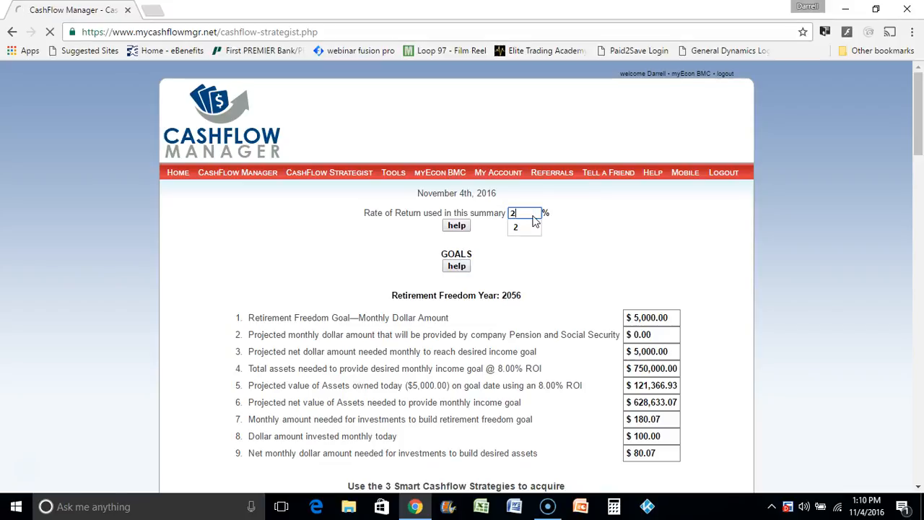
key(Return)
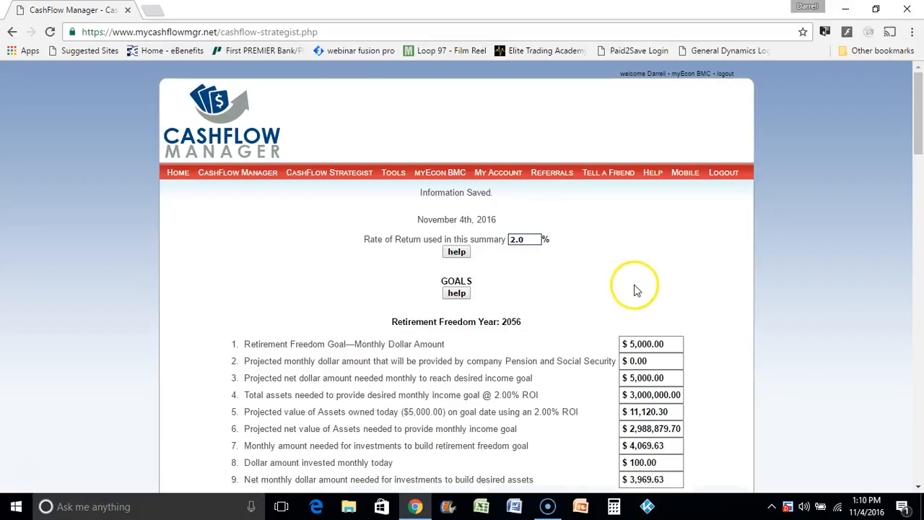
Review the recalculated retirement goals, from the desired monthly income to the net monthly investment needed
click(918, 489)
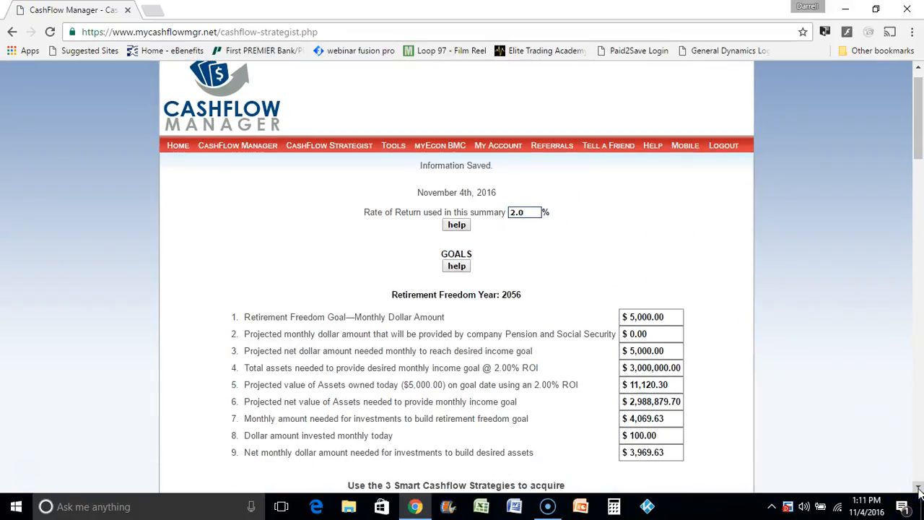
click(918, 489)
click(918, 490)
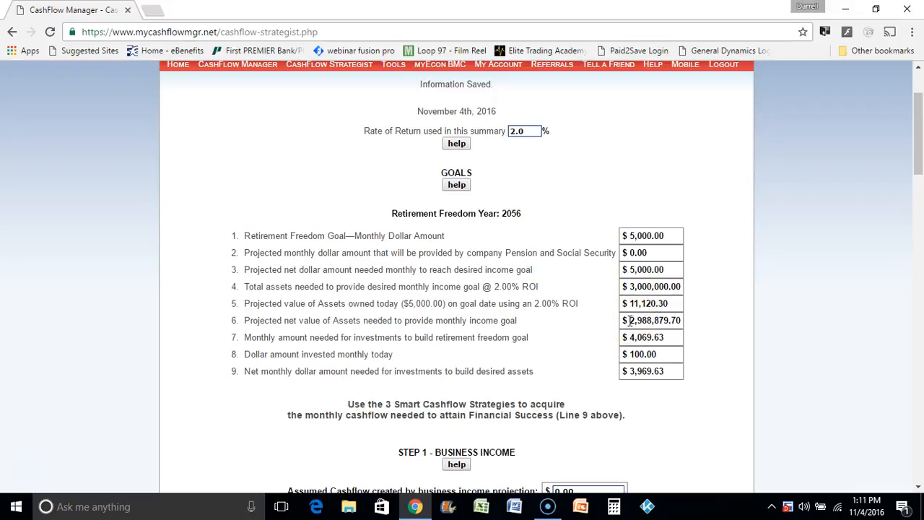
click(629, 235)
click(655, 412)
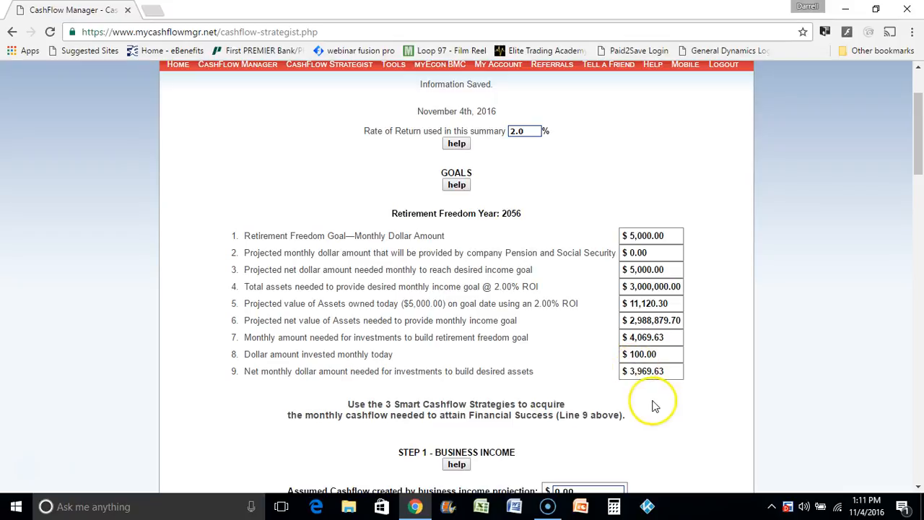
Review the debt elimination results and the yearly investment projection at the 2% rate through Year 2059
click(918, 487)
drag(918, 487, 919, 488)
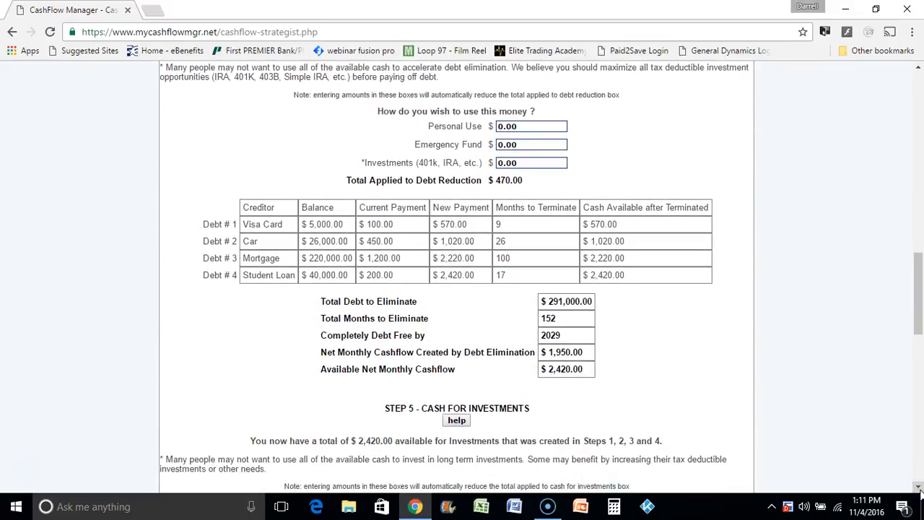
click(918, 487)
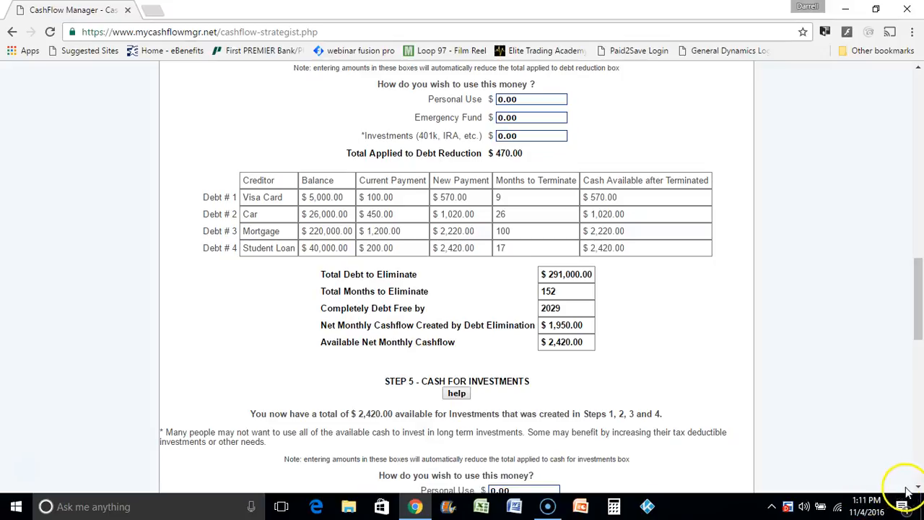
click(918, 488)
drag(918, 488, 918, 488)
click(918, 488)
click(918, 487)
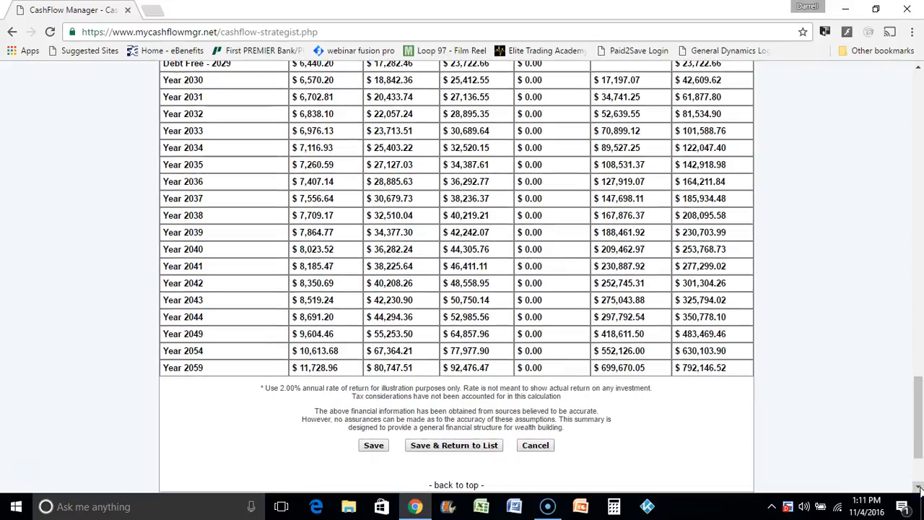
click(918, 488)
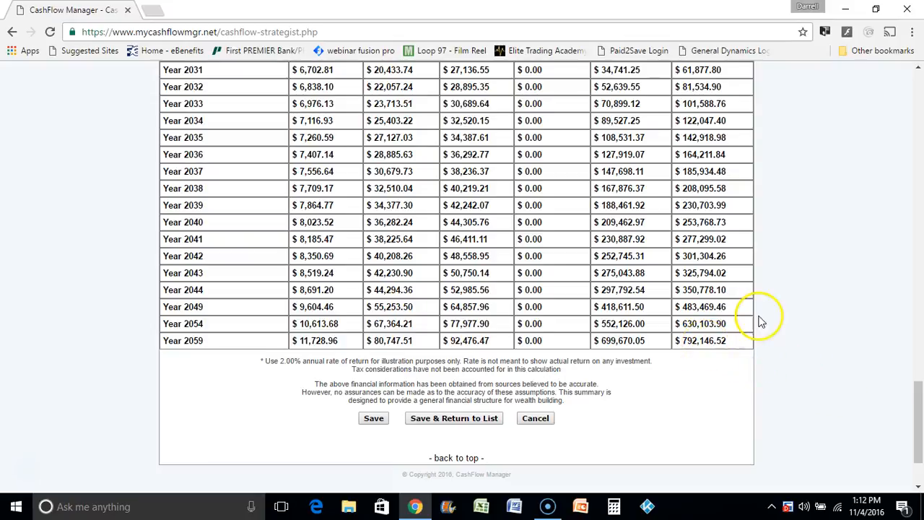
Return to the CashFlow Strategist list and open Part A of the second saved file
click(918, 91)
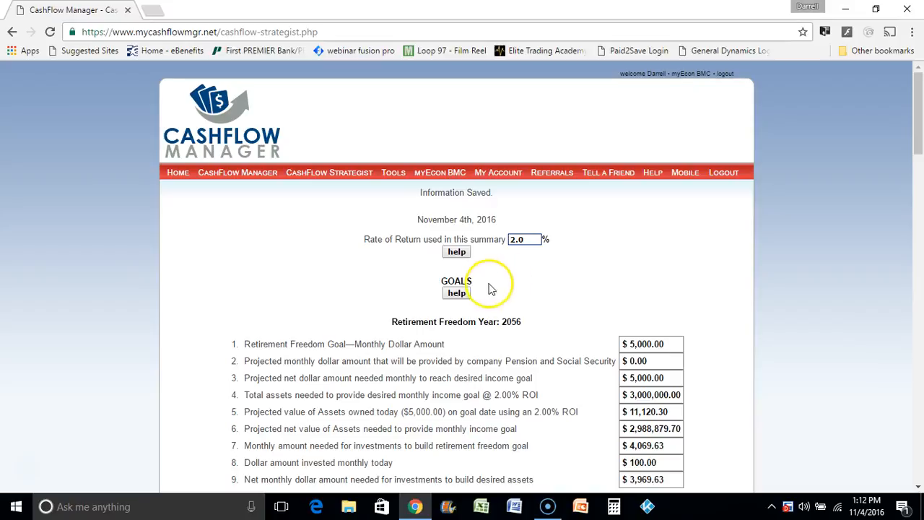
click(348, 176)
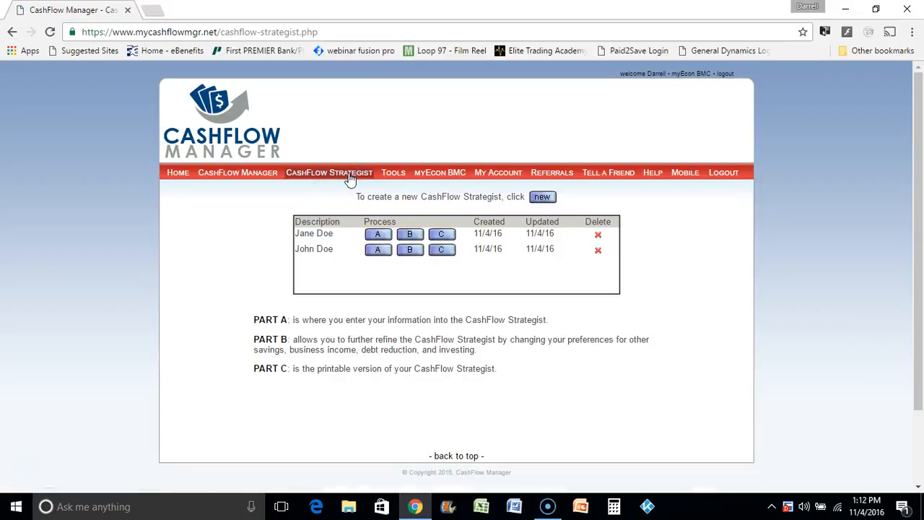
click(377, 251)
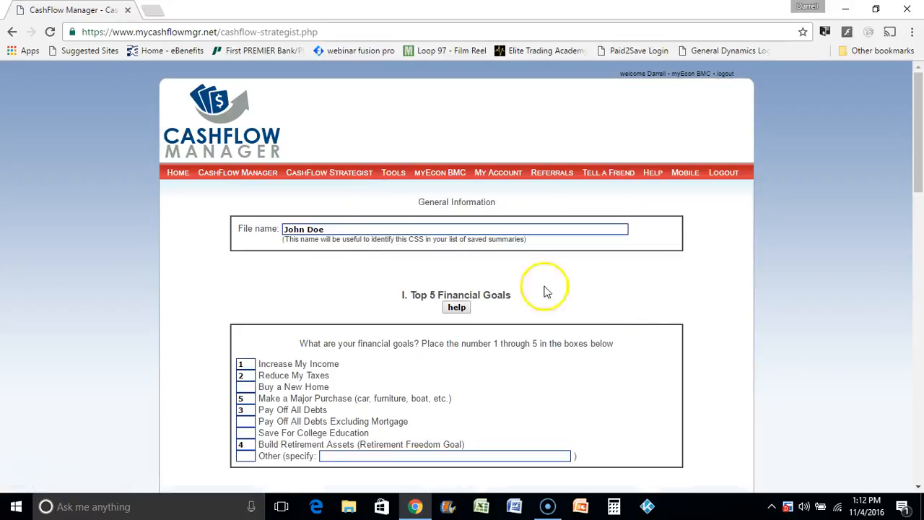
Review the second file's Top 5 Financial Goals and its Retirement Freedom Goal answers
click(917, 487)
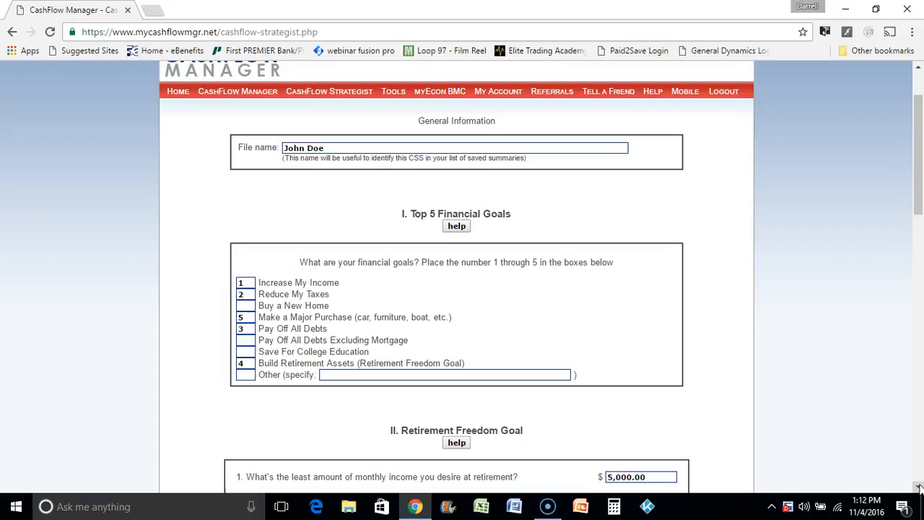
drag(919, 487, 918, 487)
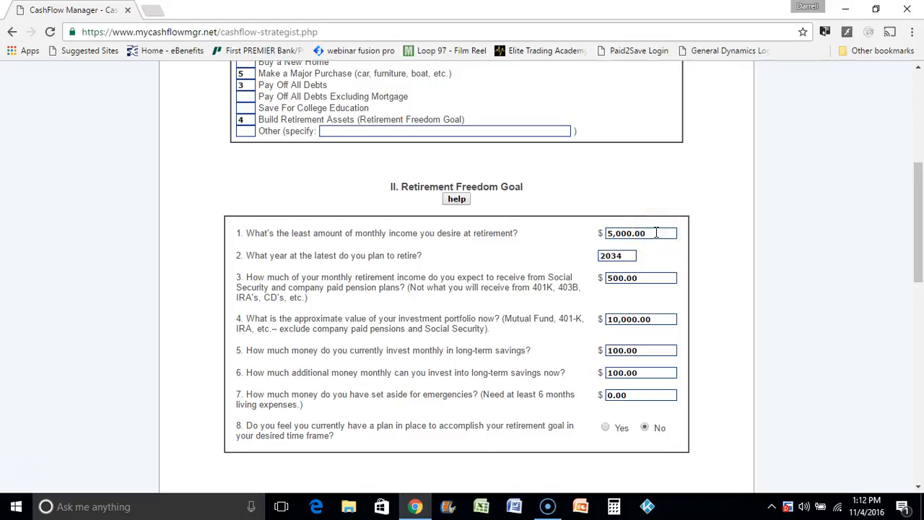
click(625, 255)
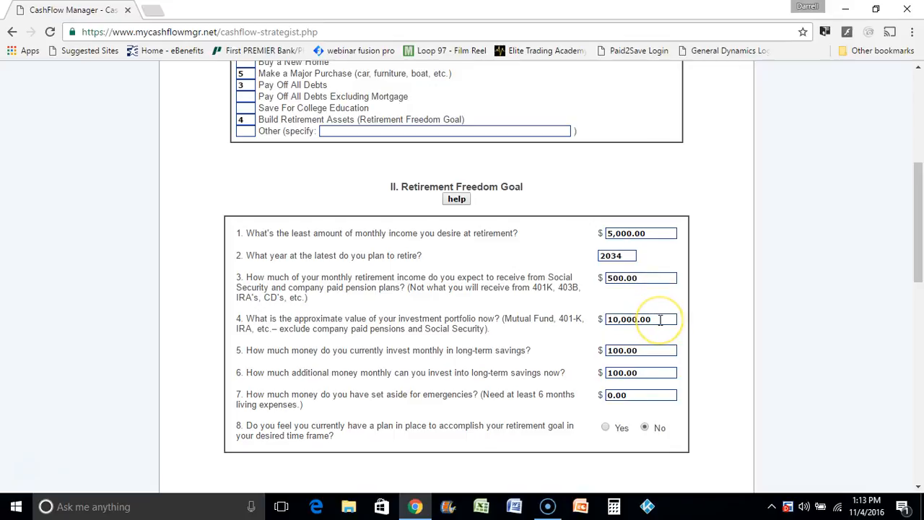
click(655, 348)
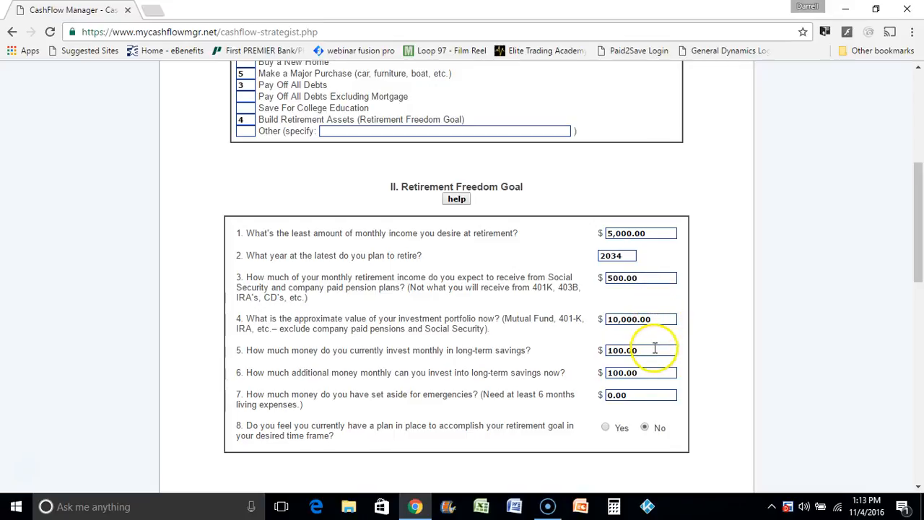
click(650, 371)
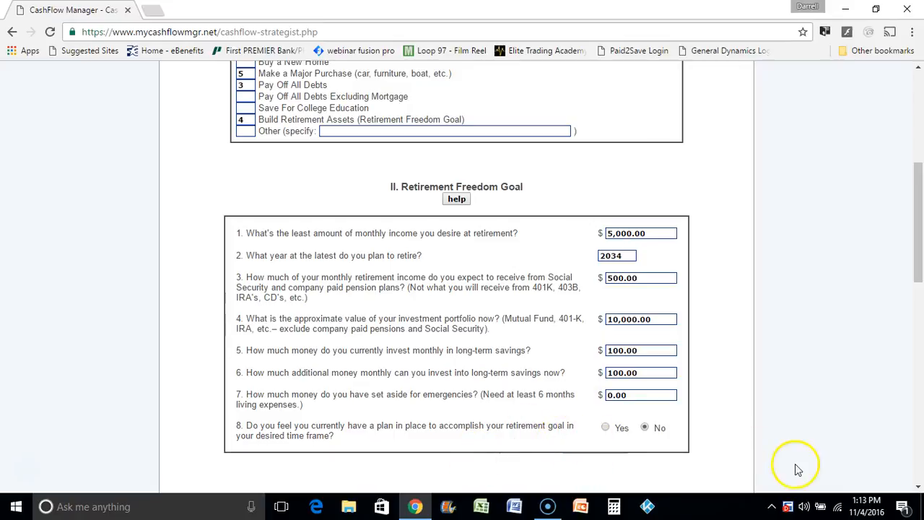
Review the second file's Debt Elimination and Recurring Monthly Expenses entries, dismissing the Facebook notification
click(919, 490)
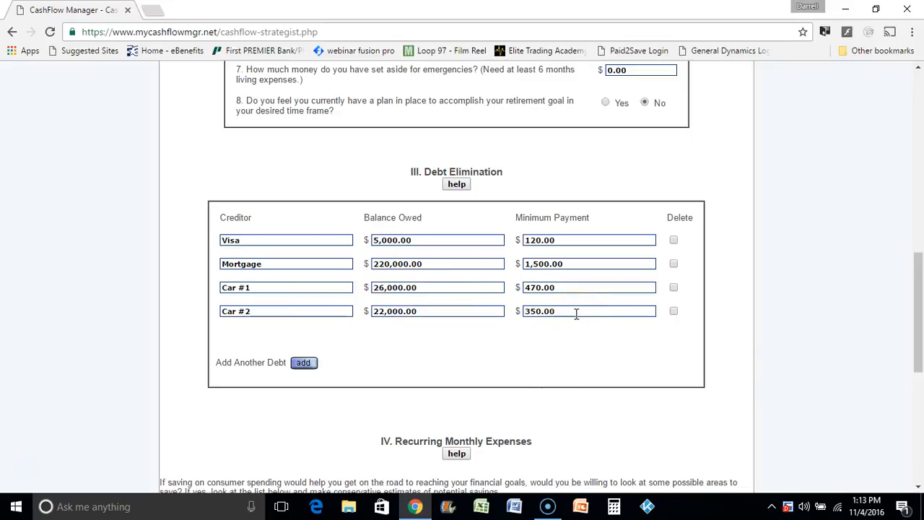
click(917, 487)
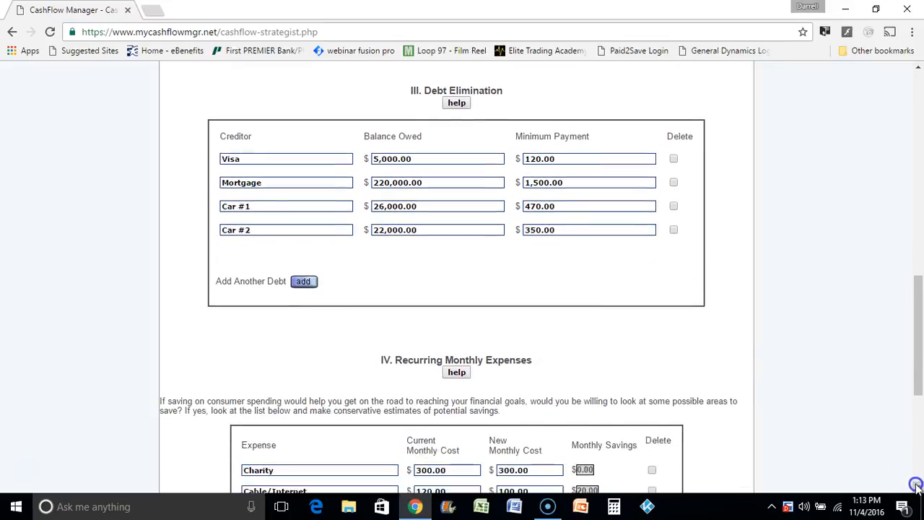
scroll(915, 486, down, 3)
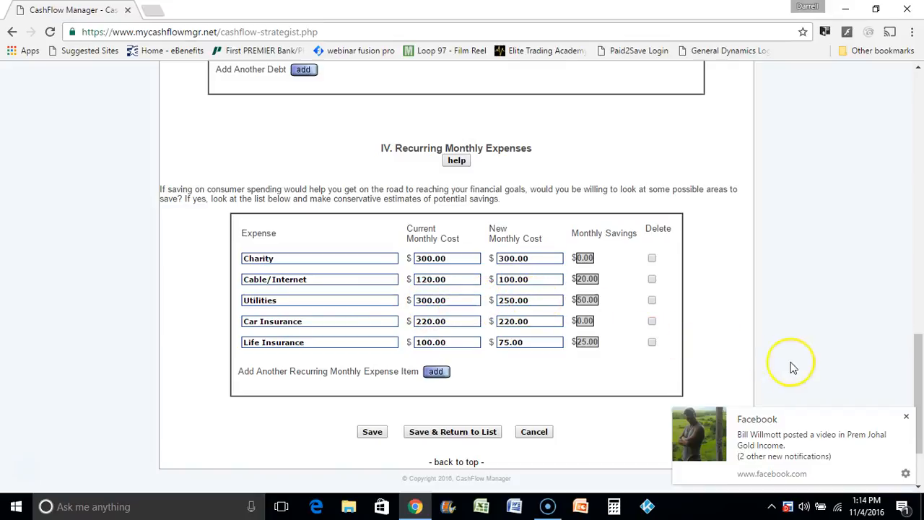
click(906, 418)
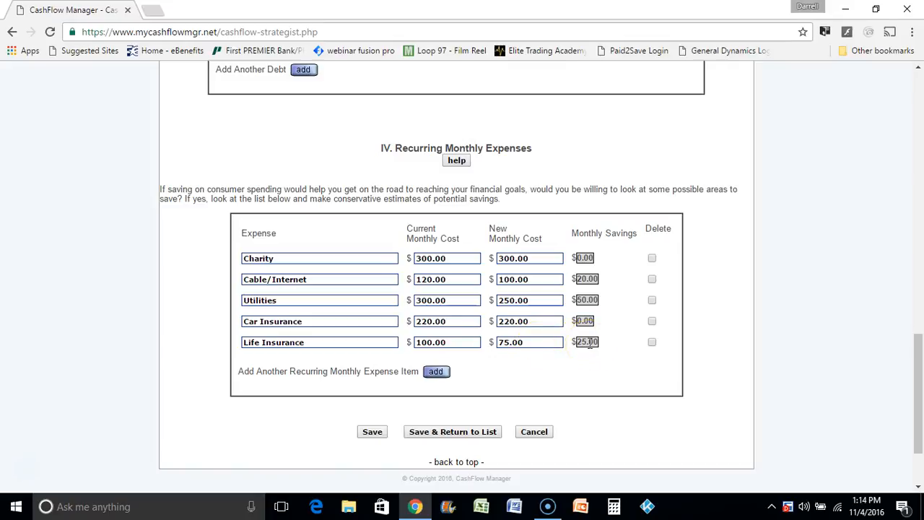
Save the Part A entries, return to the CashFlow Strategist list, and open Part B of the first listed file
click(447, 433)
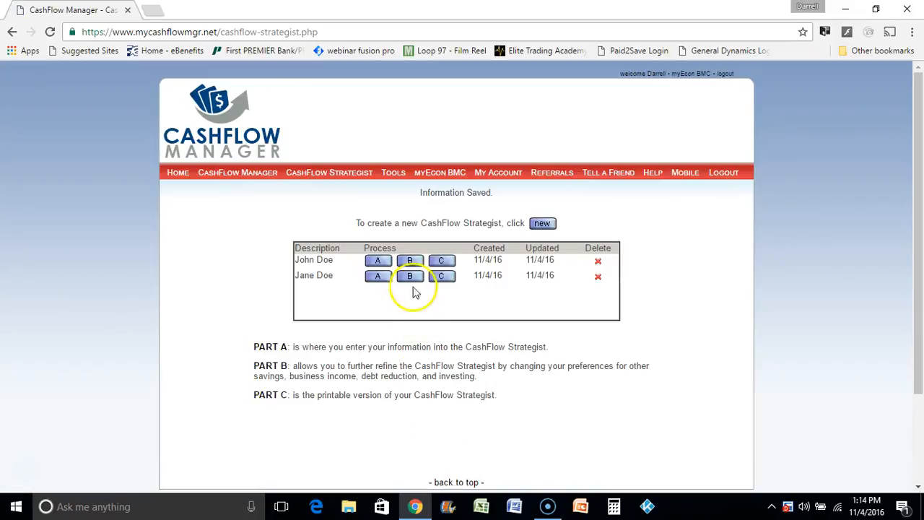
click(410, 262)
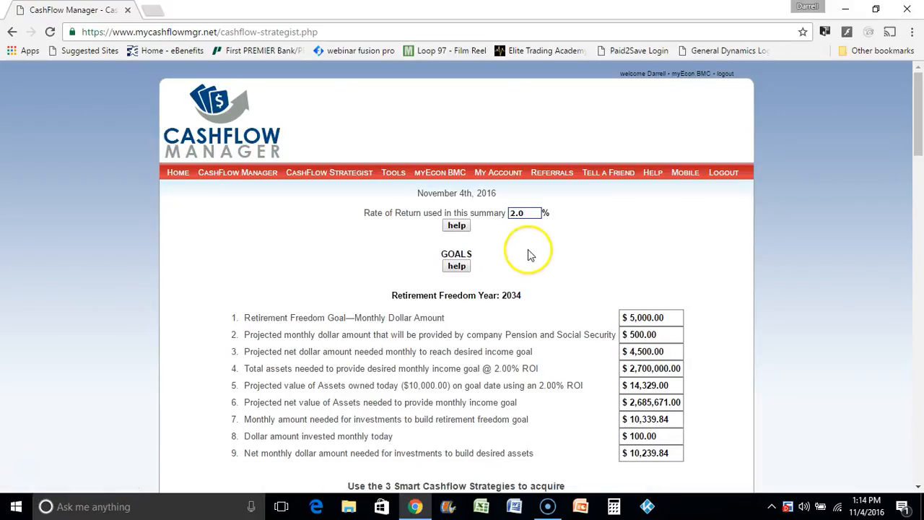
Set the summary's rate of return to 8% and recalculate
click(531, 215)
key(BackSpace)
key(BackSpace)
key(BackSpace)
text(8)
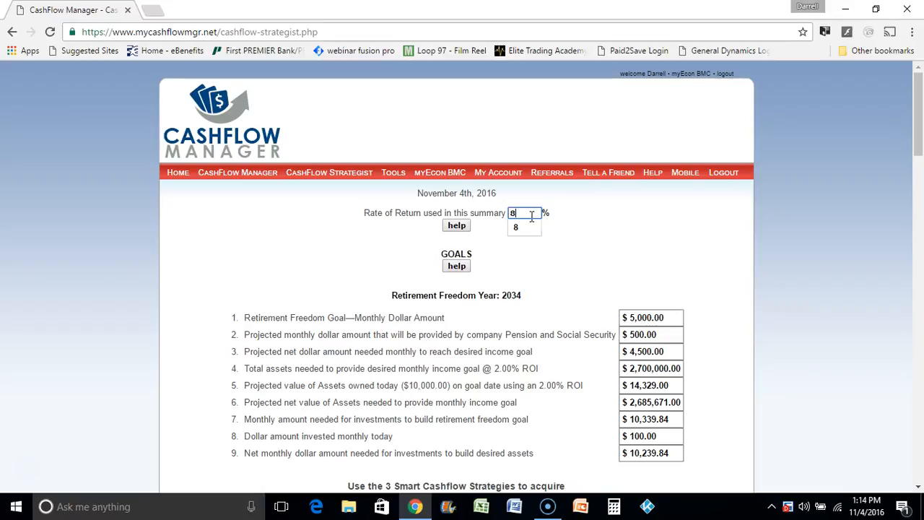
key(Return)
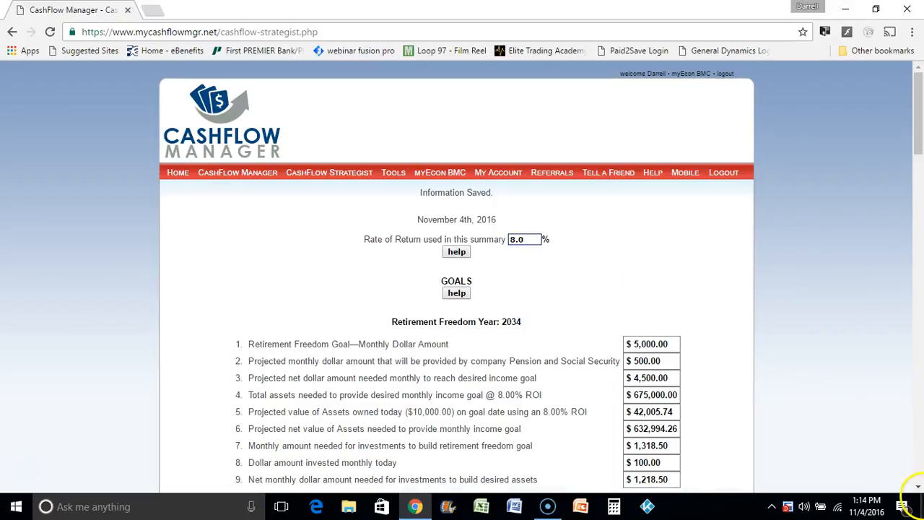
Review the retirement goal figures at the 8% rate and the Business Income and Taxes & Withholding sections
click(918, 490)
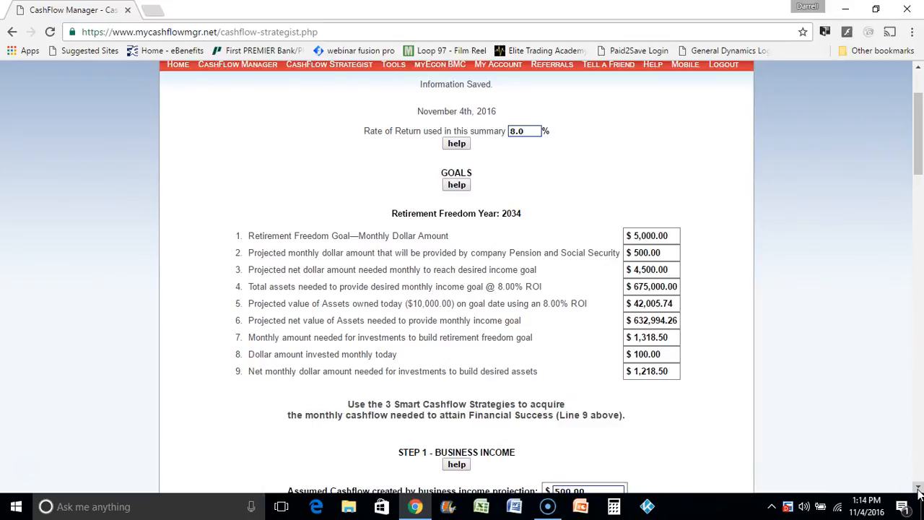
click(918, 489)
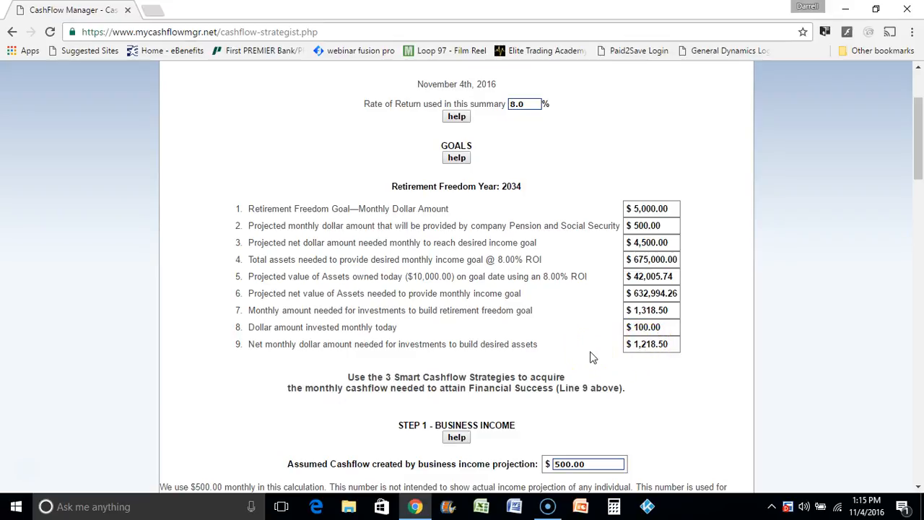
click(918, 489)
click(918, 489)
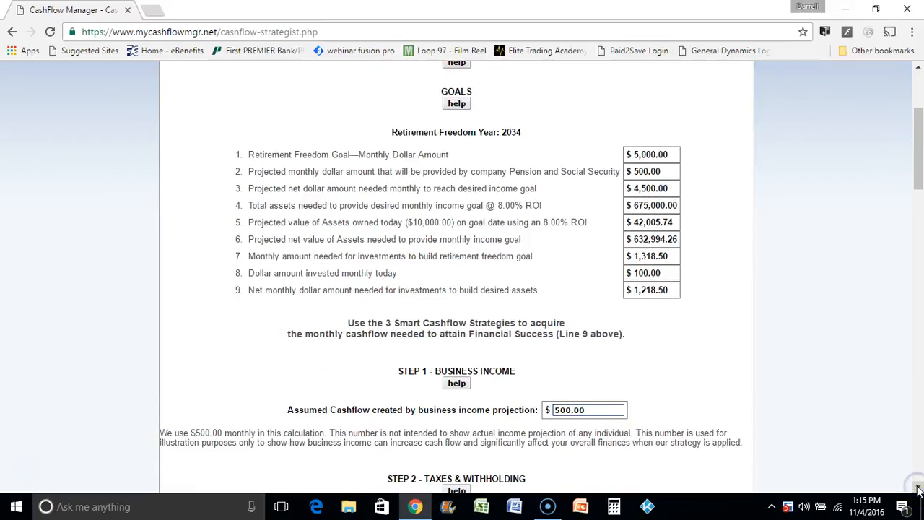
click(918, 489)
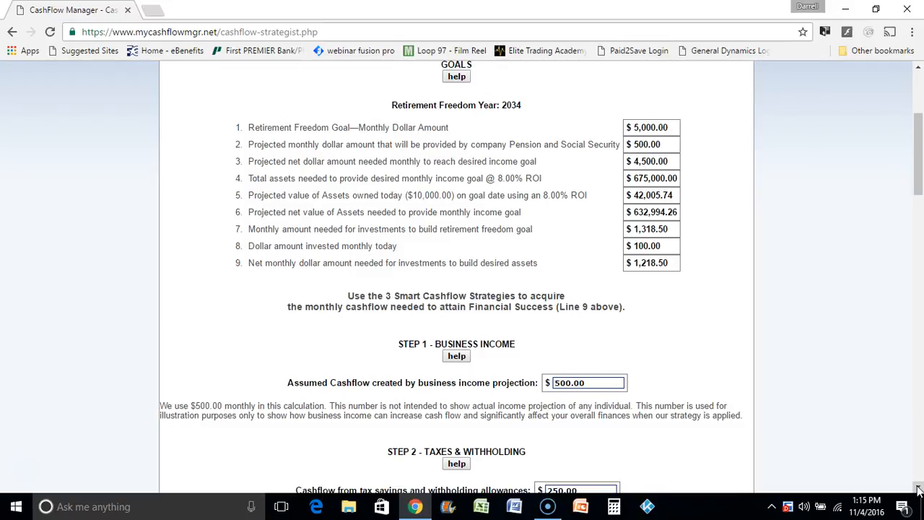
click(918, 489)
click(918, 490)
click(918, 489)
click(918, 490)
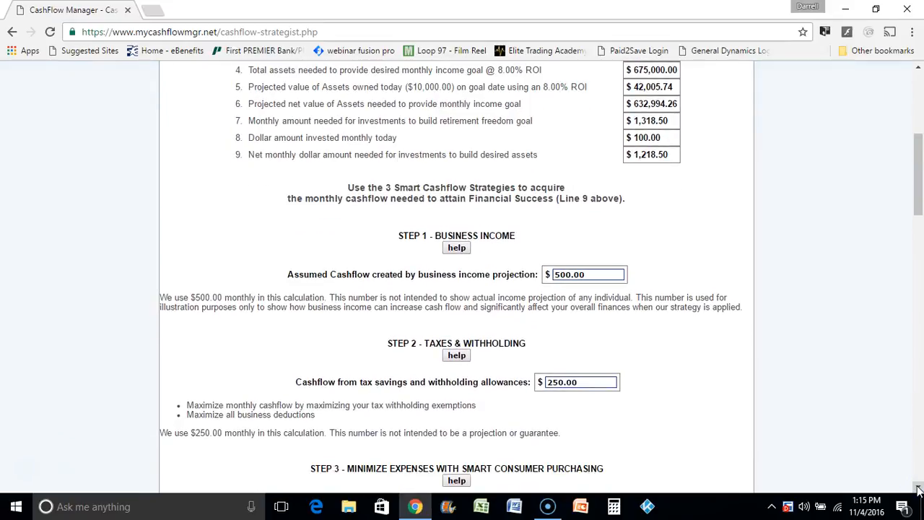
click(918, 490)
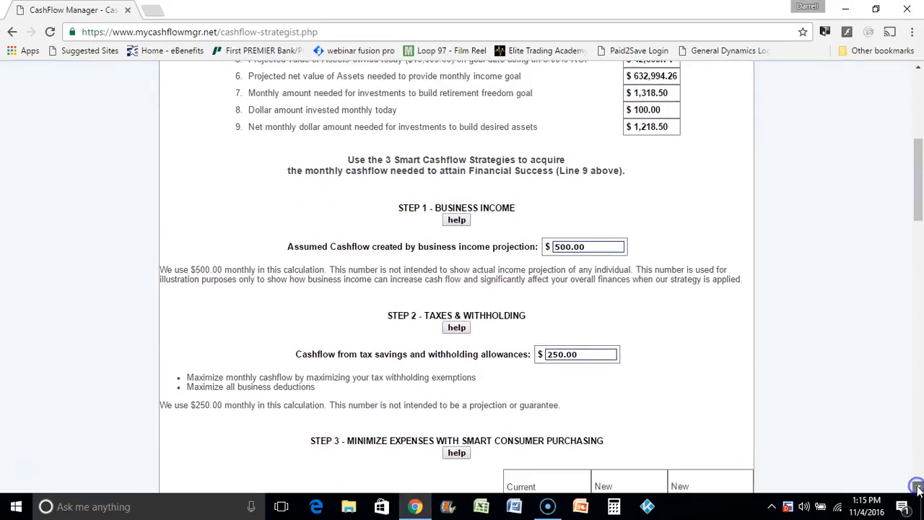
click(918, 489)
click(918, 489)
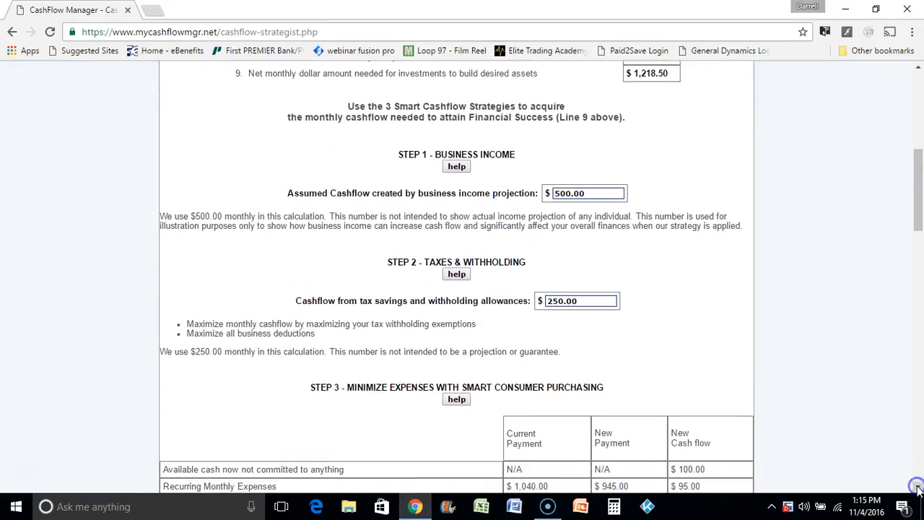
Set the cashflow from tax savings and withholding allowances to $500 and recalculate
click(606, 300)
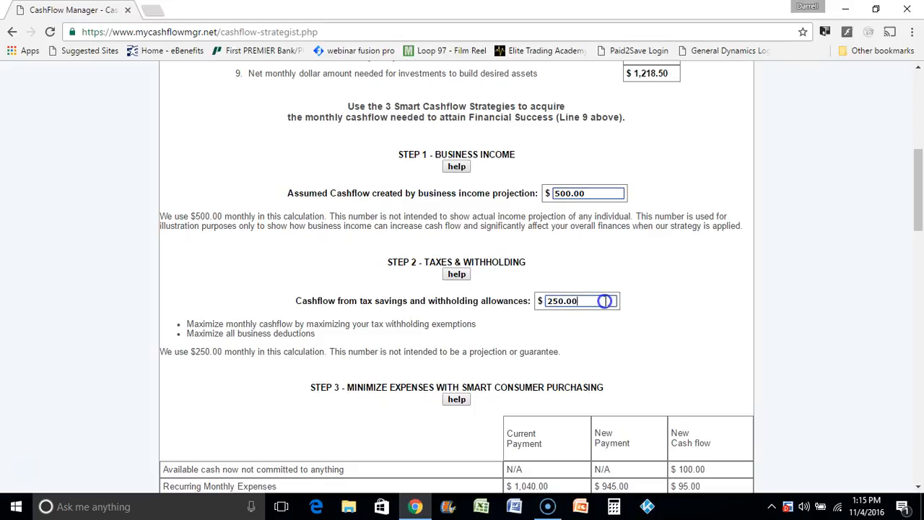
key(BackSpace)
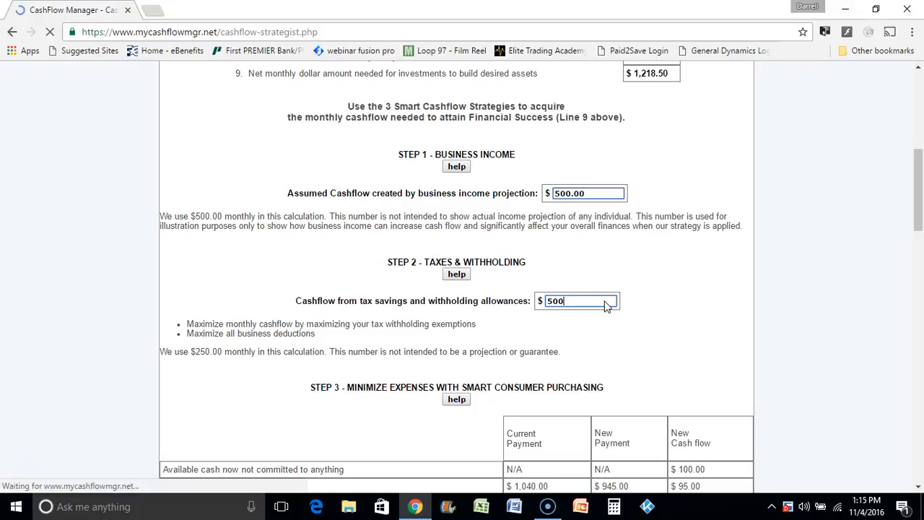
key(Return)
click(713, 321)
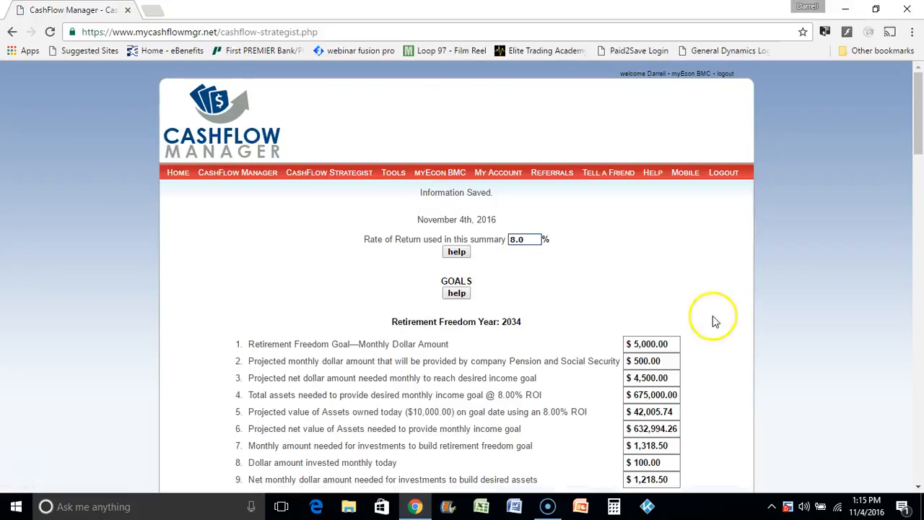
Review the cash flow from Steps 1 to 3 and the Step 4 debt elimination table with its totals
click(918, 486)
drag(917, 486, 917, 489)
click(917, 490)
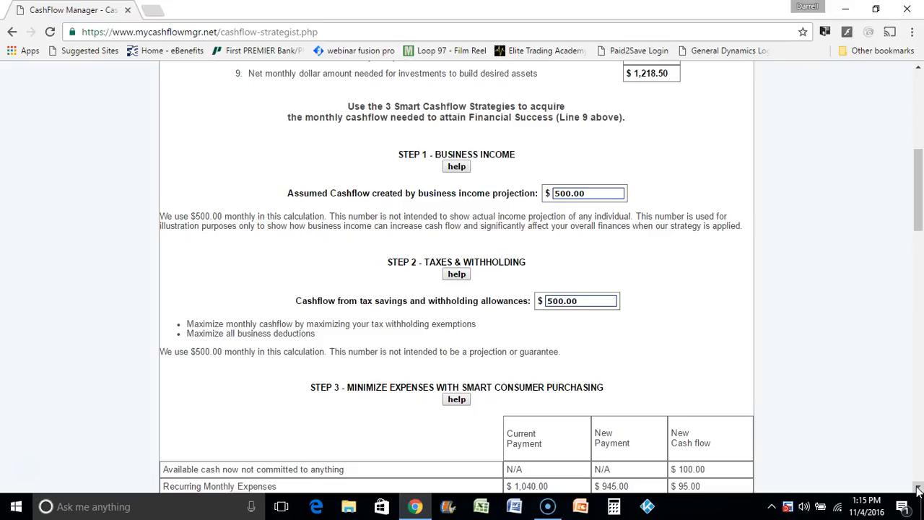
click(917, 490)
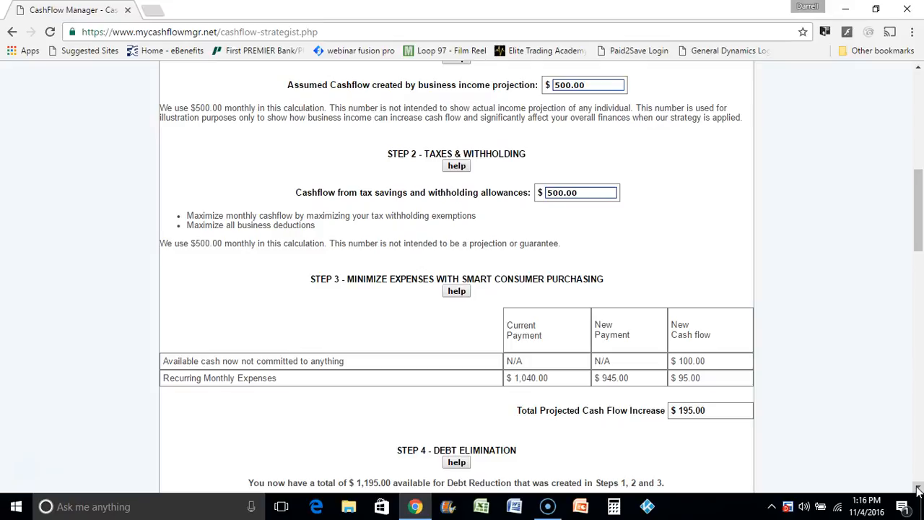
drag(918, 489, 918, 489)
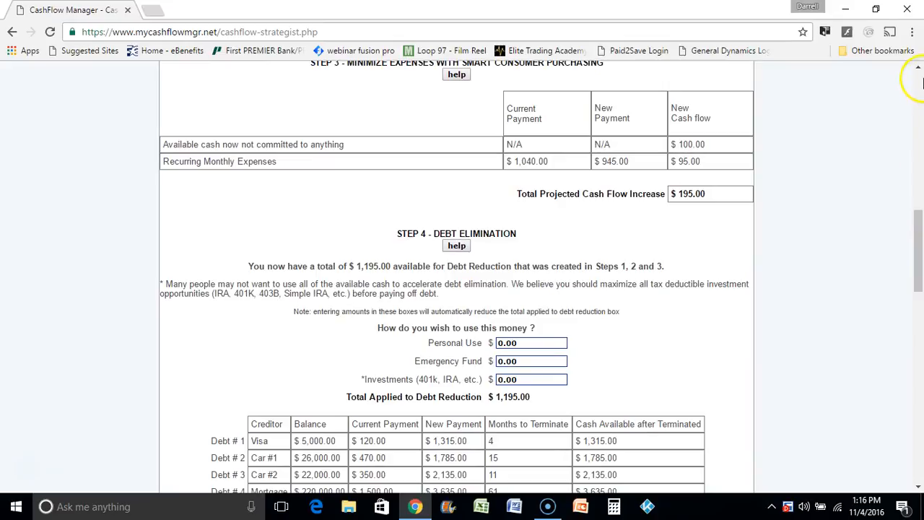
drag(918, 70, 918, 70)
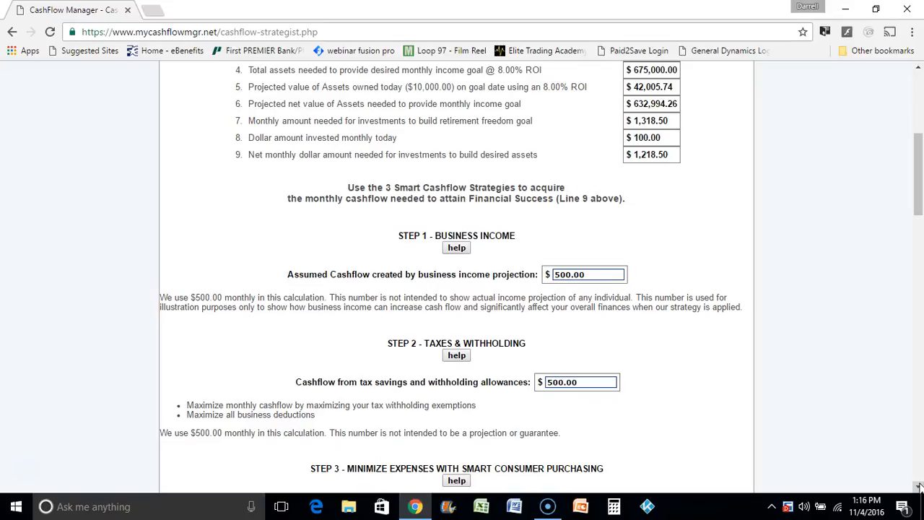
scroll(918, 487, down, 4)
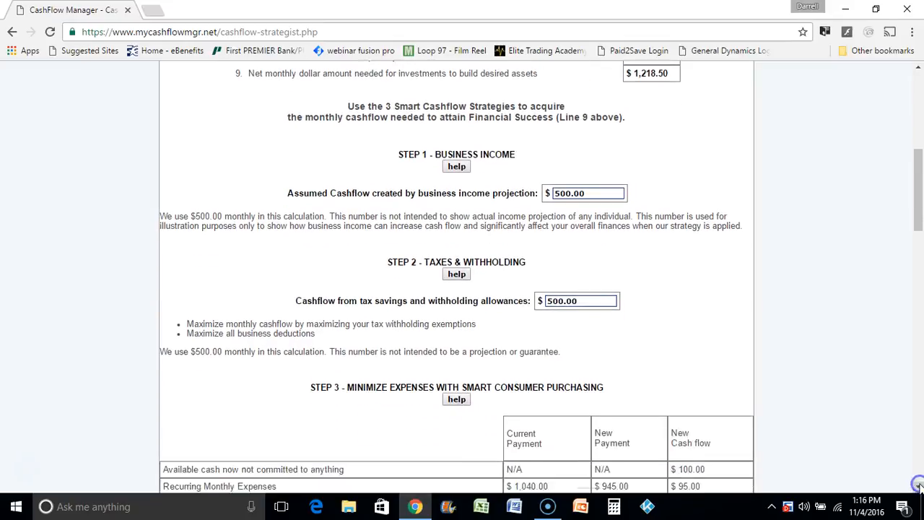
scroll(918, 487, down, 2)
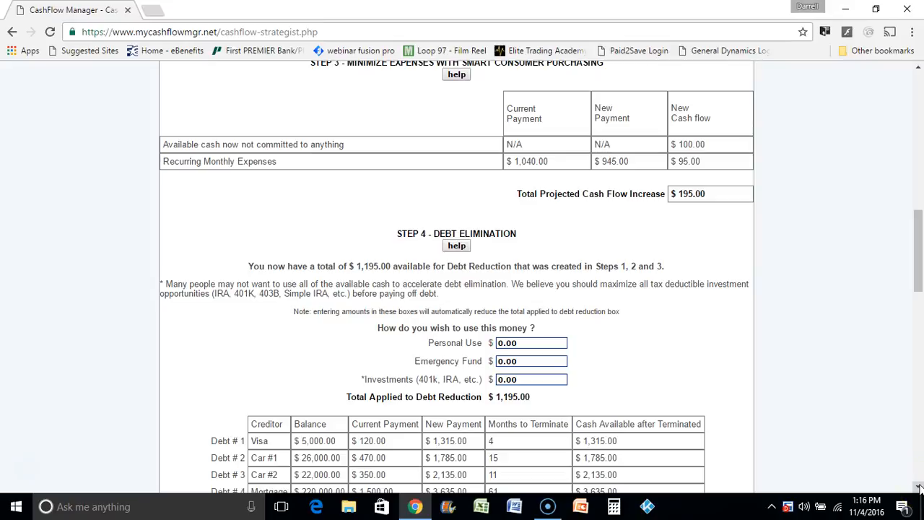
scroll(919, 487, down, 2)
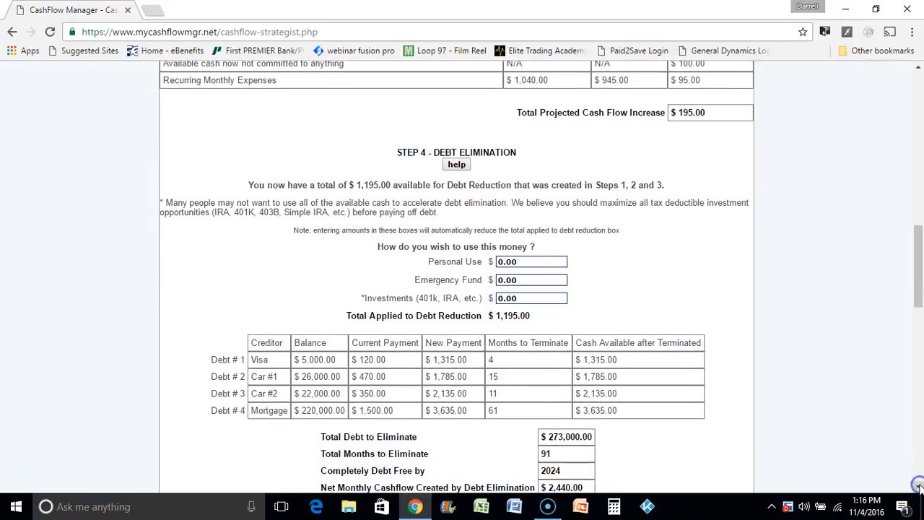
click(919, 487)
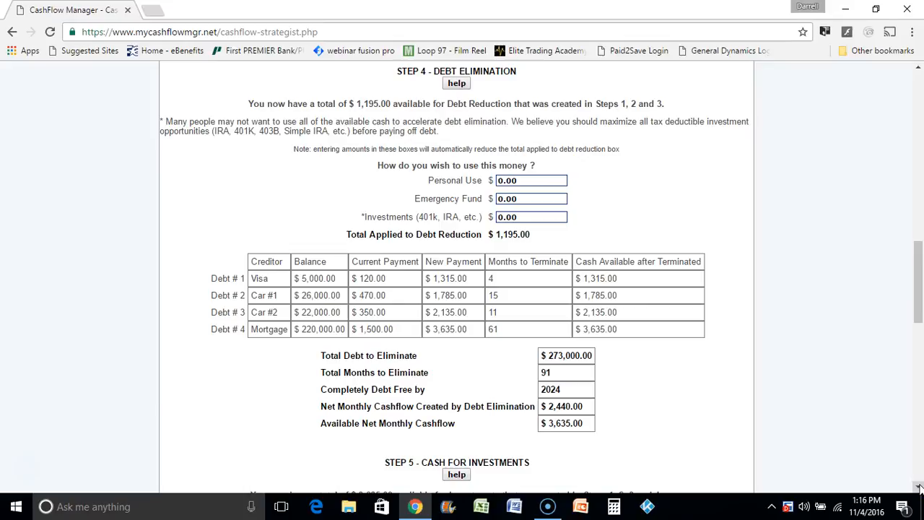
Convert the total months to eliminate debt into years by computing 91 ÷ 12 in Calculator, and close it
click(613, 508)
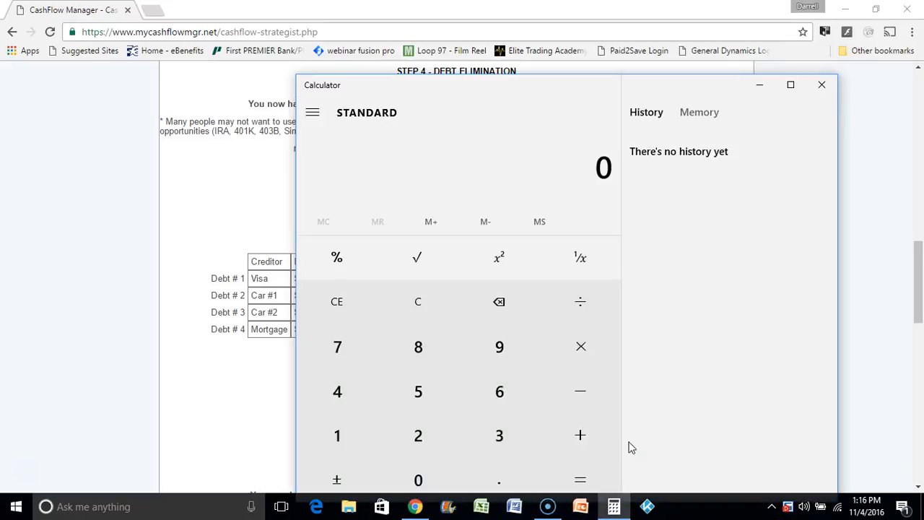
click(505, 349)
click(336, 437)
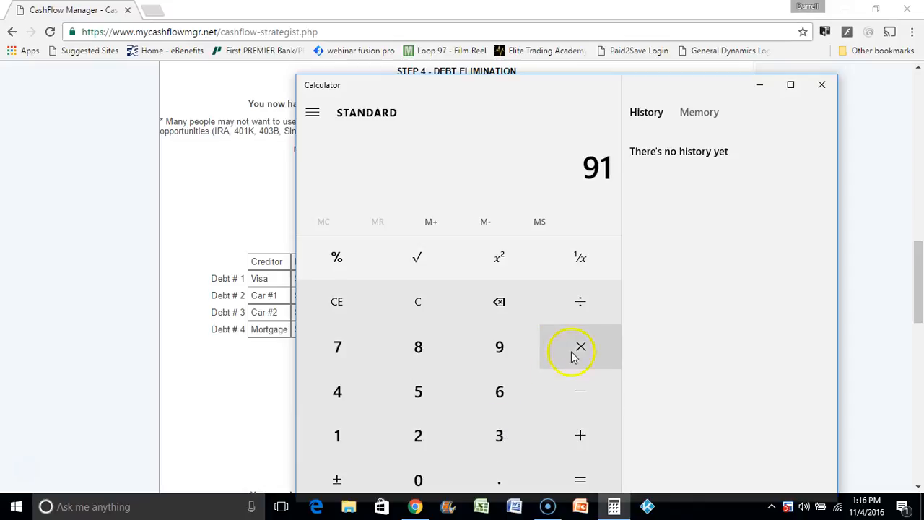
click(580, 303)
click(340, 437)
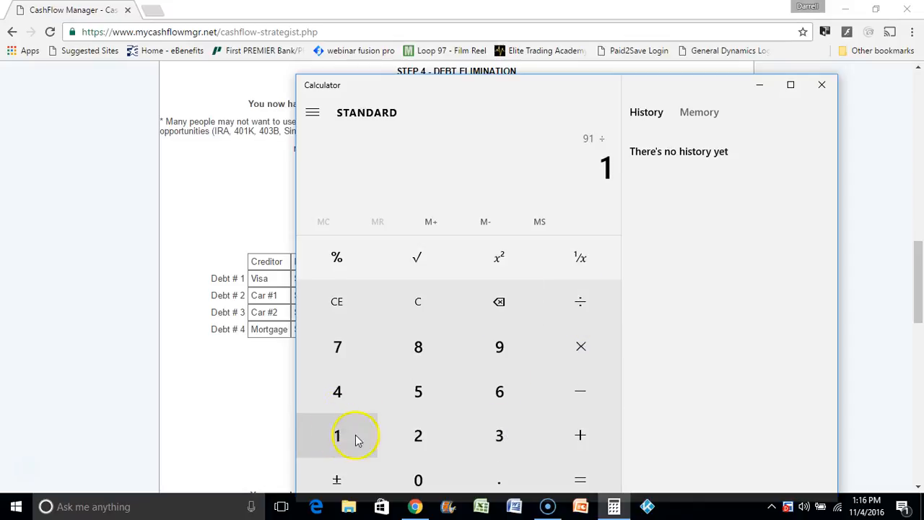
click(412, 435)
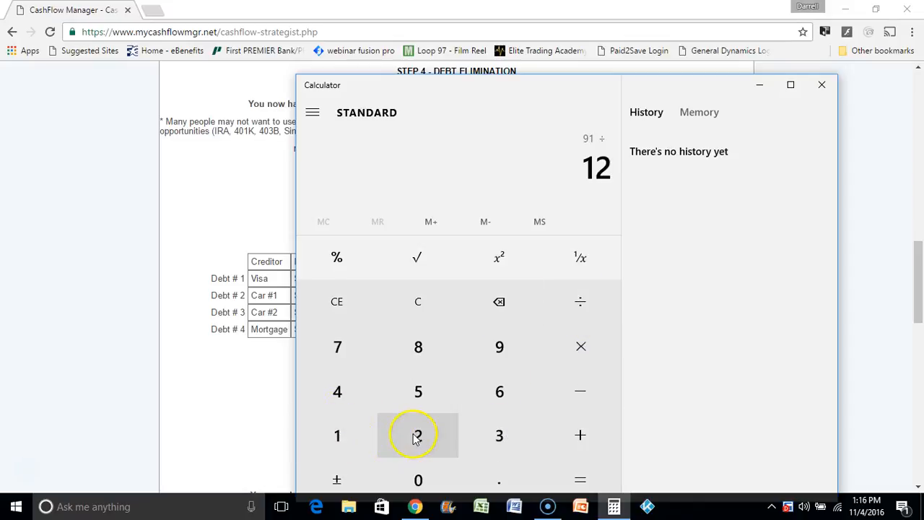
click(566, 475)
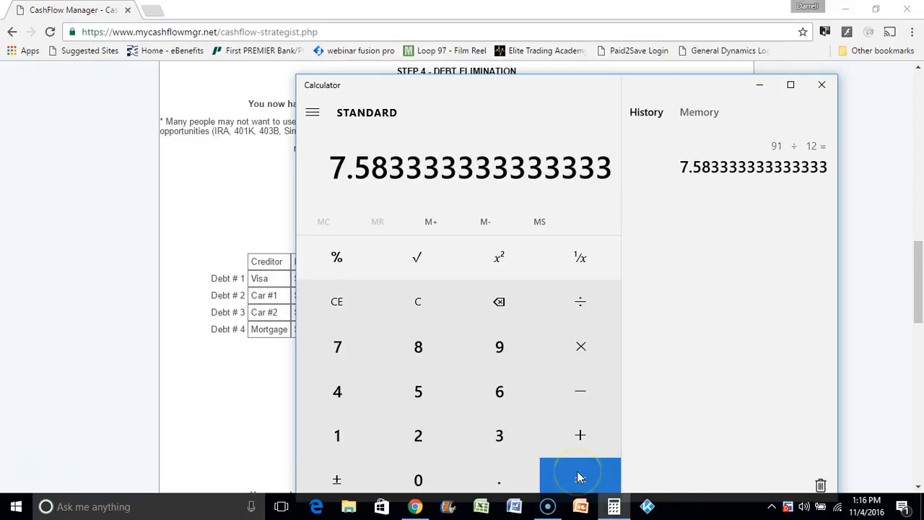
click(822, 86)
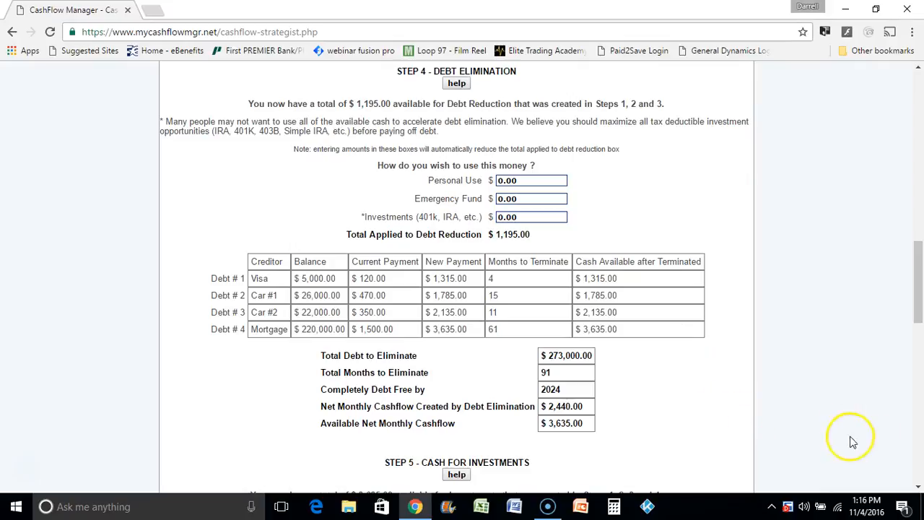
Review the Step 5 cash for investments allocation and the yearly investment projection at the 8% rate
click(916, 489)
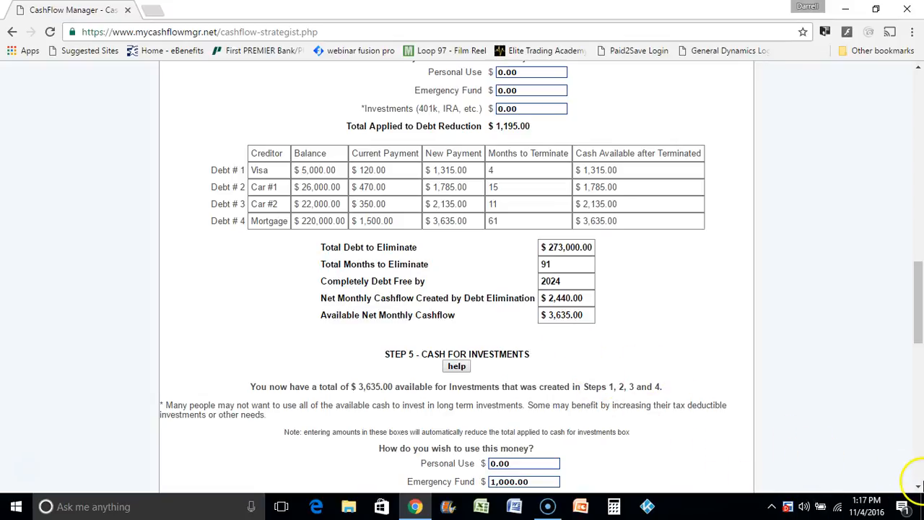
click(918, 488)
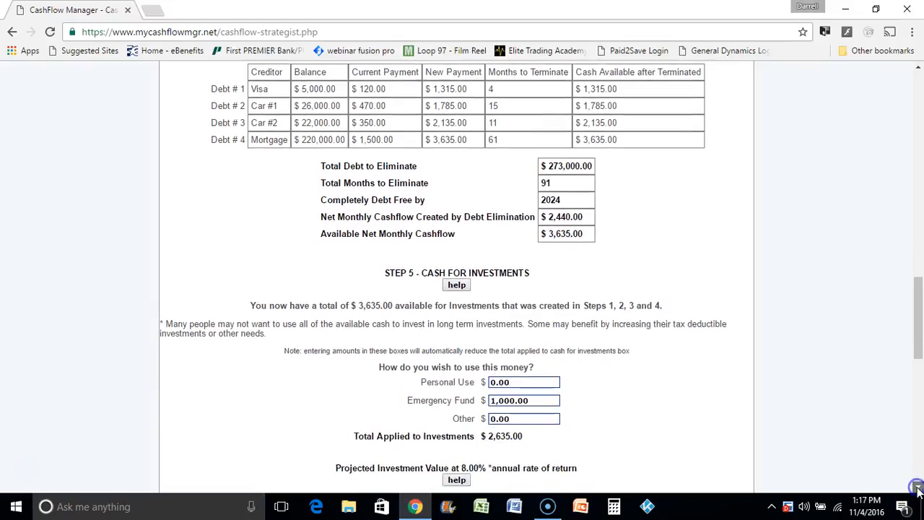
click(918, 488)
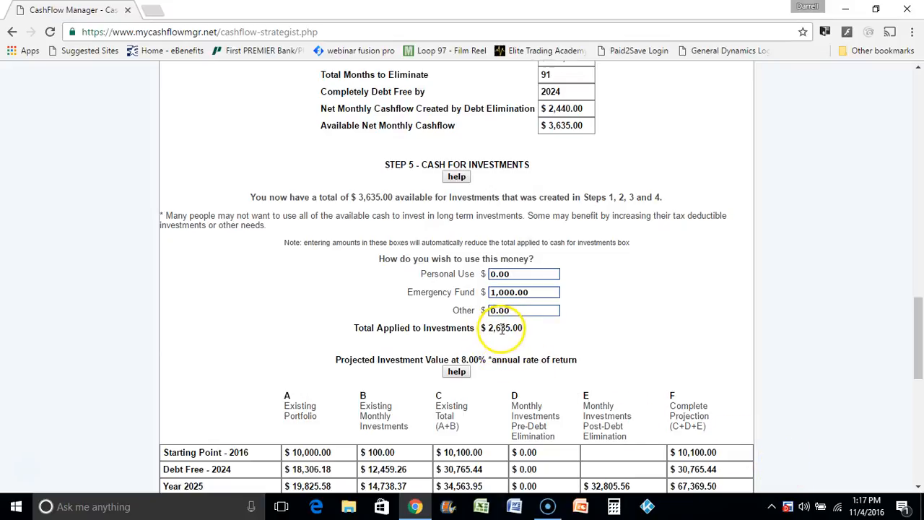
click(918, 485)
drag(918, 489, 918, 488)
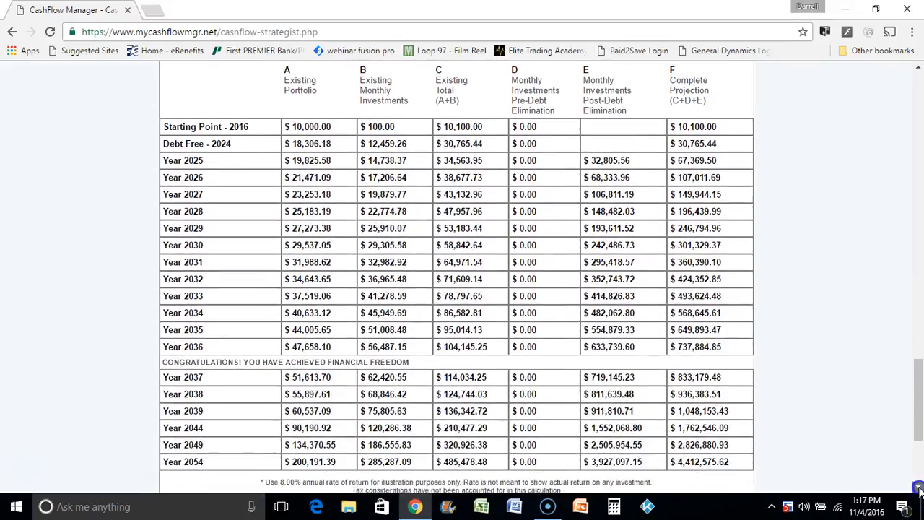
click(918, 488)
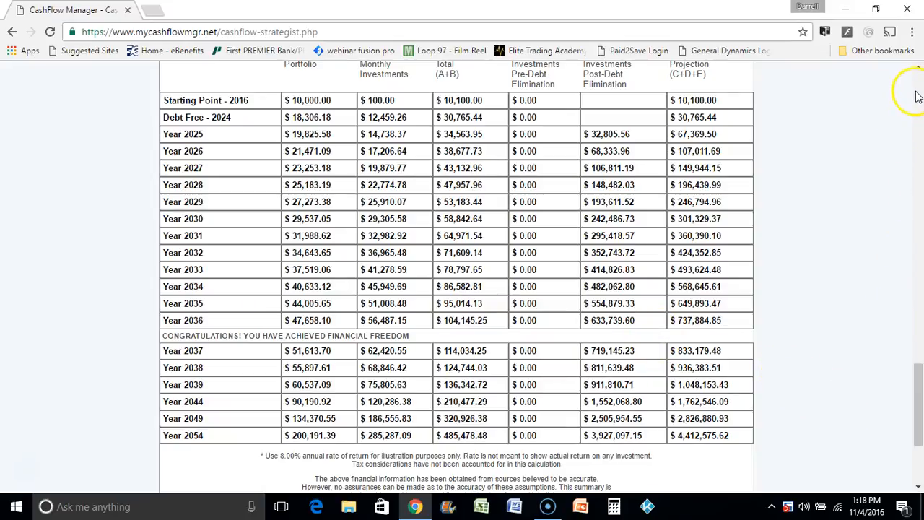
Set the summary's rate of return back to 2% and view the recalculated goal figures
scroll(917, 96, up, 20)
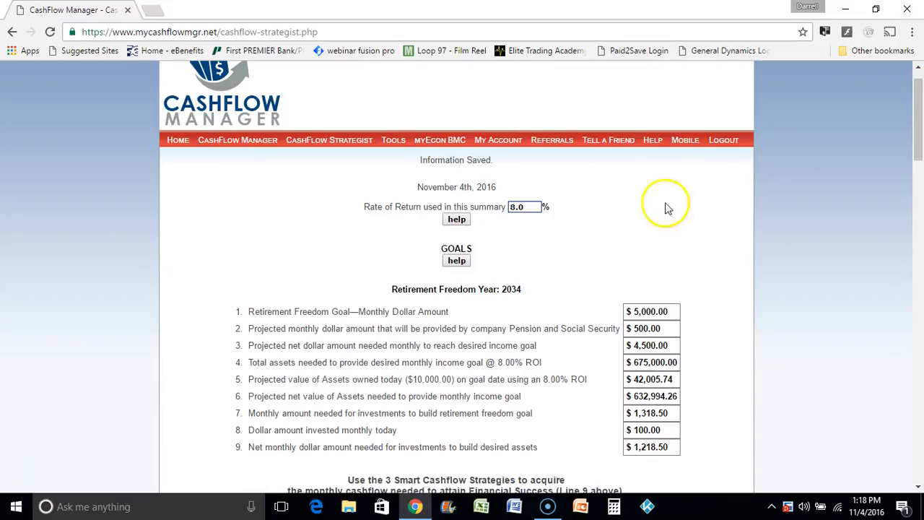
click(530, 208)
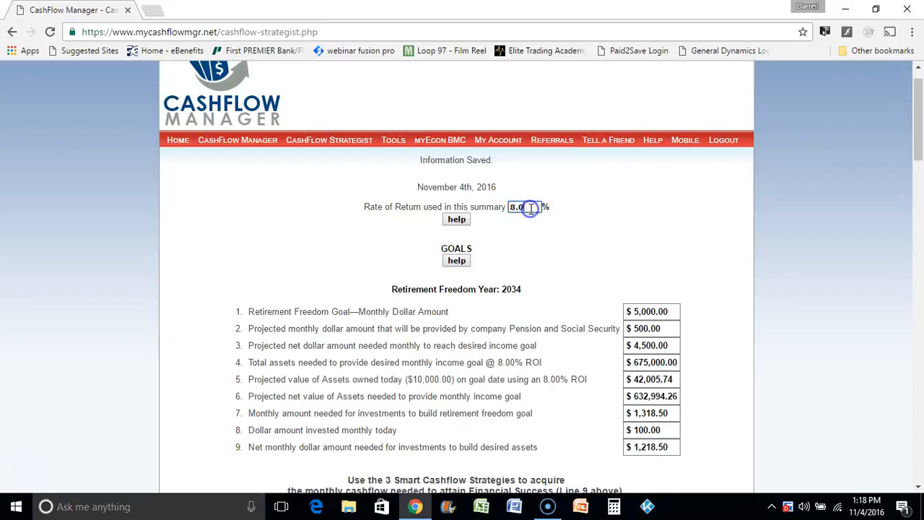
key(BackSpace)
key(BackSpace)
key(BackSpace)
text(2)
key(Return)
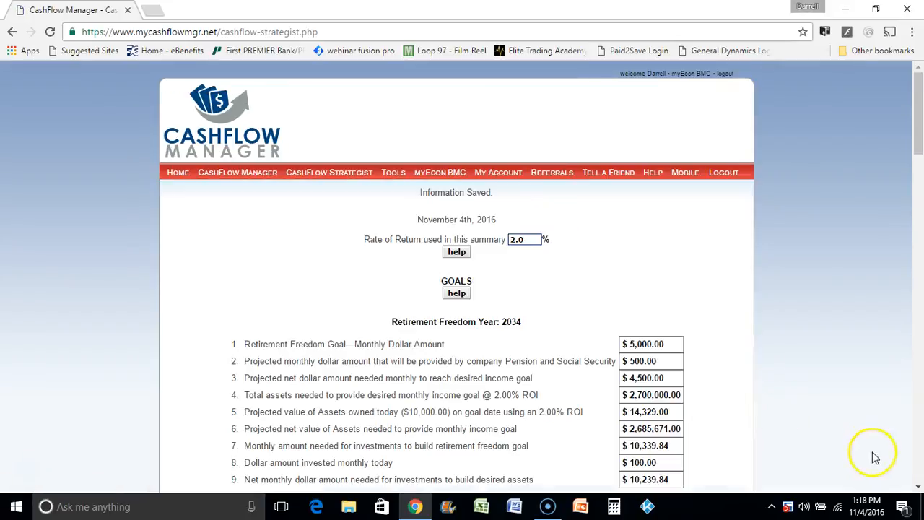
click(918, 489)
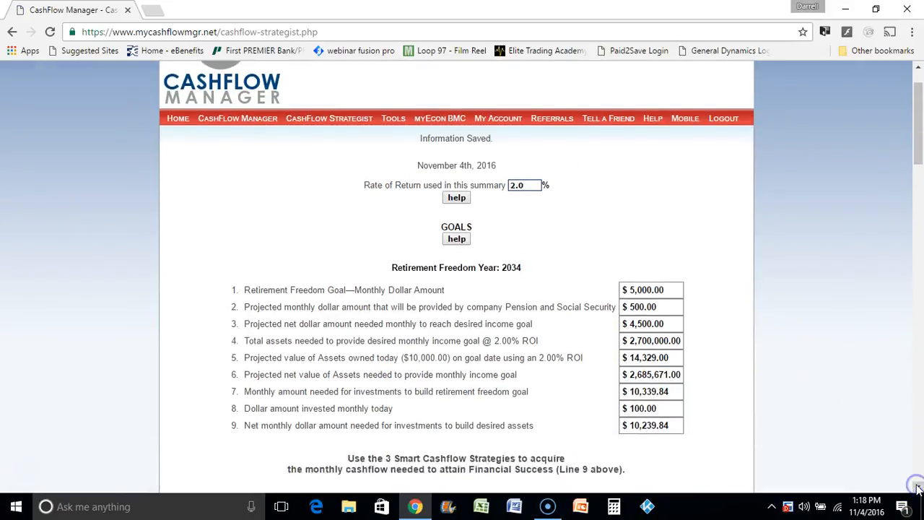